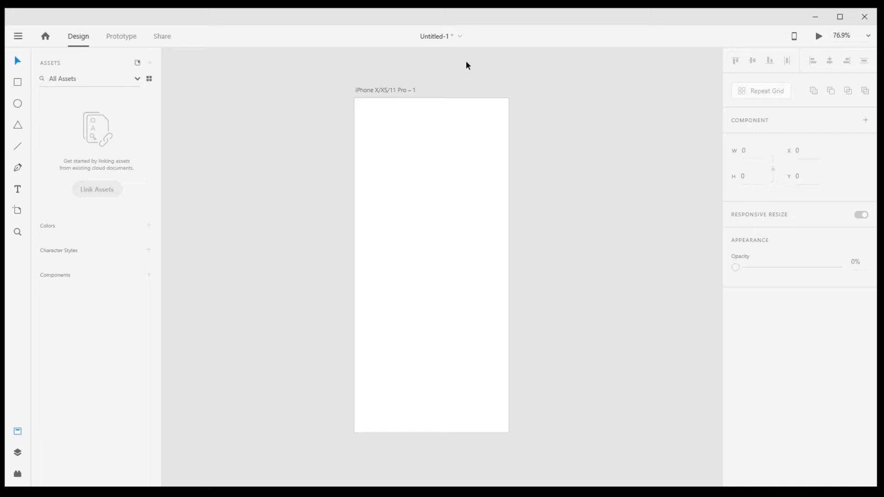
- Paste the copied logo, tagline and website text onto the iPhone X/XS/11 Pro artboard
left_click(396, 90)
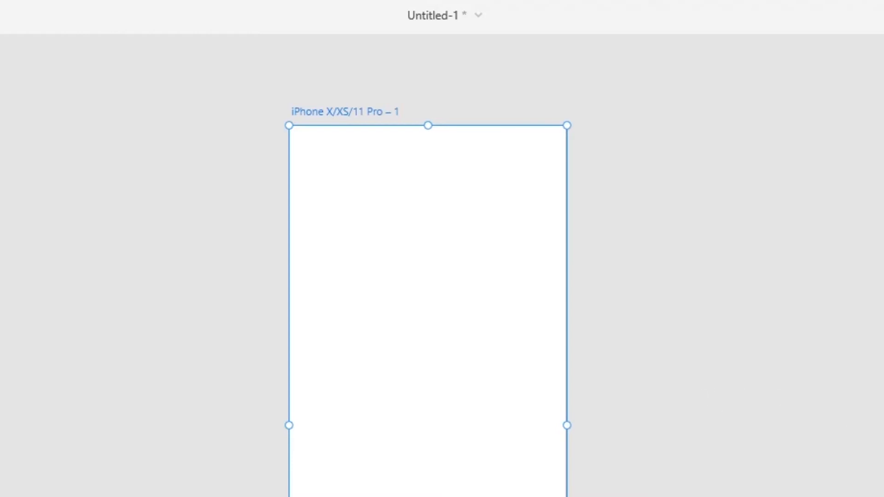
left_click(311, 91)
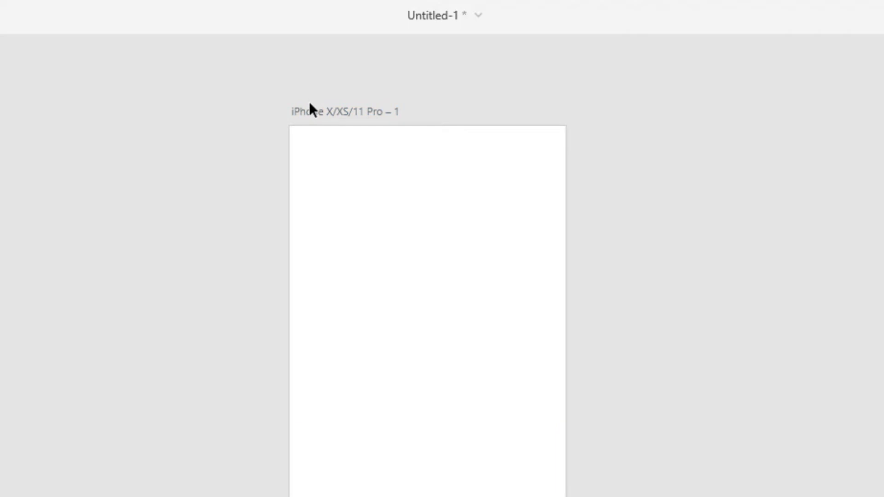
left_click(316, 108)
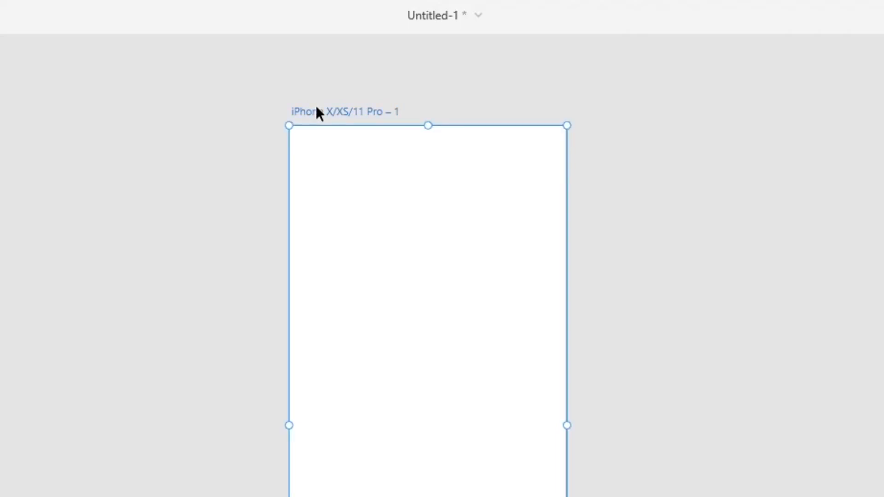
left_click(98, 108)
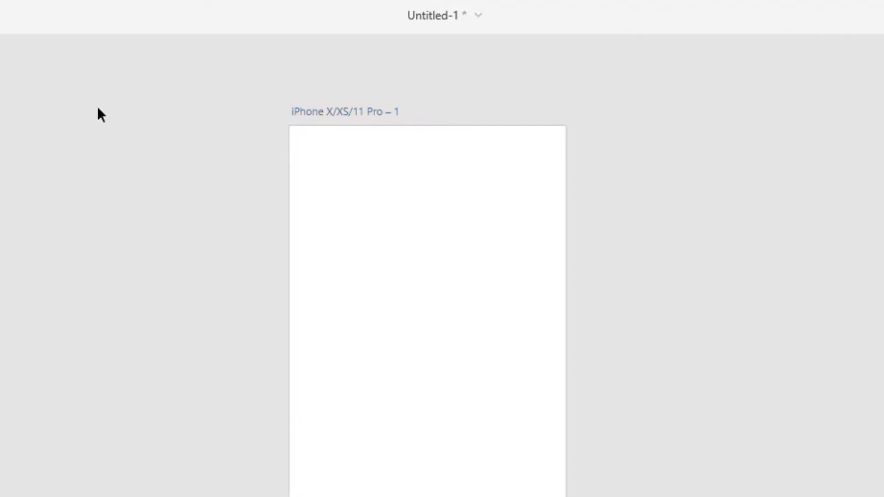
key("ctrl+v")
left_click(100, 112)
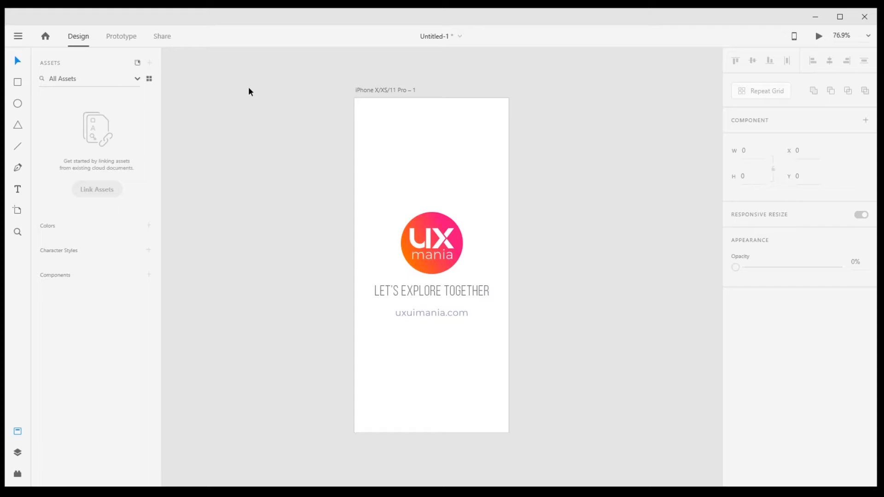
- Rename the iPhone X/XS/11 Pro artboard as 1
left_click_drag(405, 178, 307, 191)
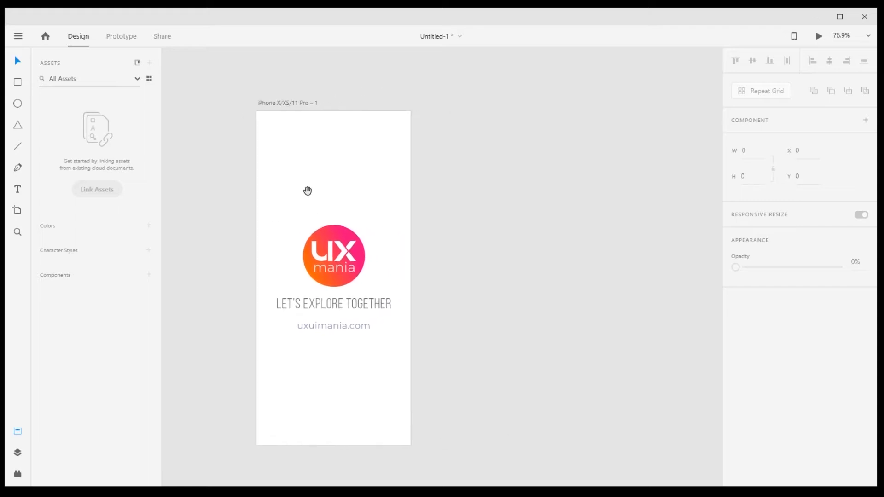
double_click(275, 103)
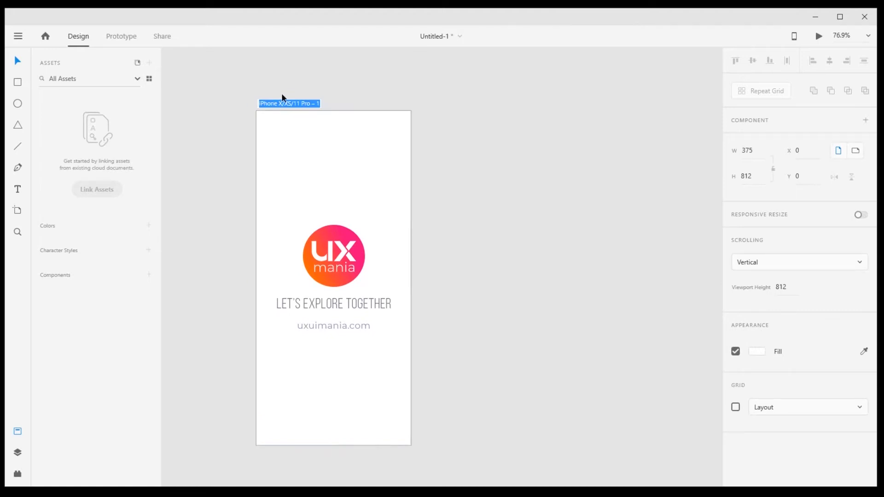
type("1")
key("Return")
left_click_drag(299, 91, 252, 87)
- Place a spare copy of the logo and text group on the empty canvas beside artboard 1
left_click(407, 207)
left_click(311, 242)
left_click(472, 255)
key("ctrl+0")
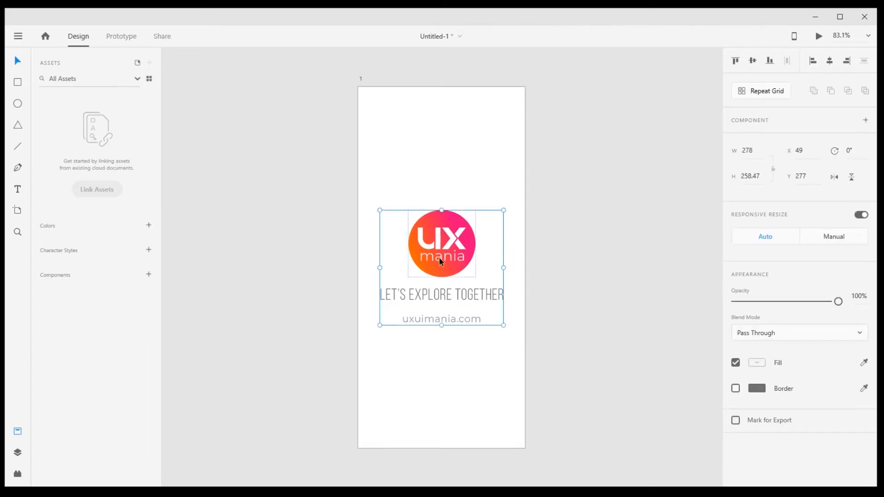
left_click_drag(442, 257, 224, 155)
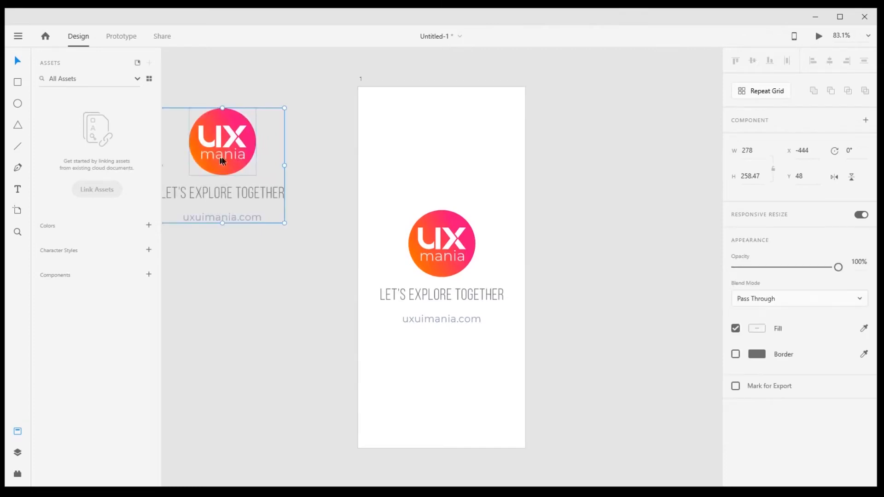
left_click(325, 187)
- Ungroup the logo and text group on artboard 1
key("space")
left_click_drag(329, 241, 339, 224)
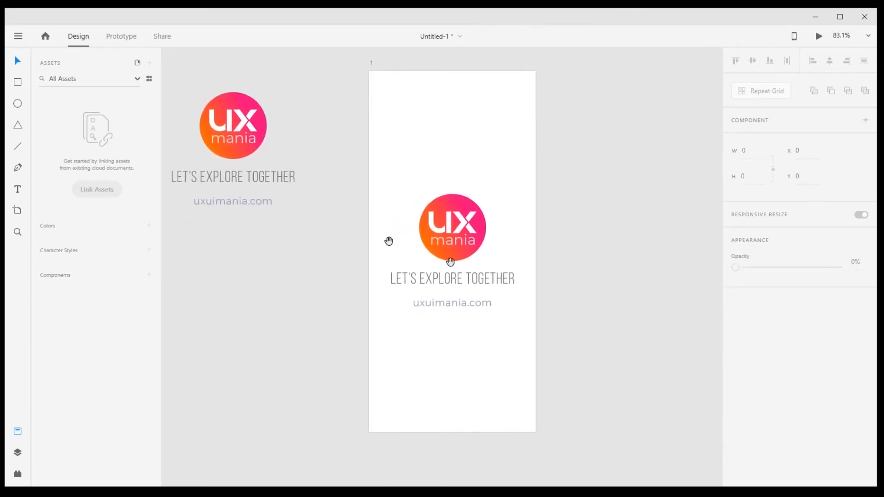
left_click(451, 262)
right_click(458, 231)
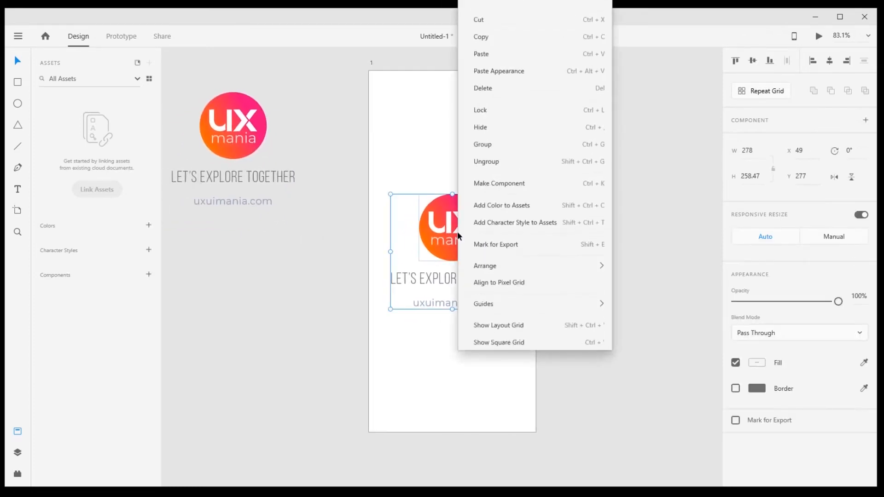
left_click(488, 161)
left_click(572, 176)
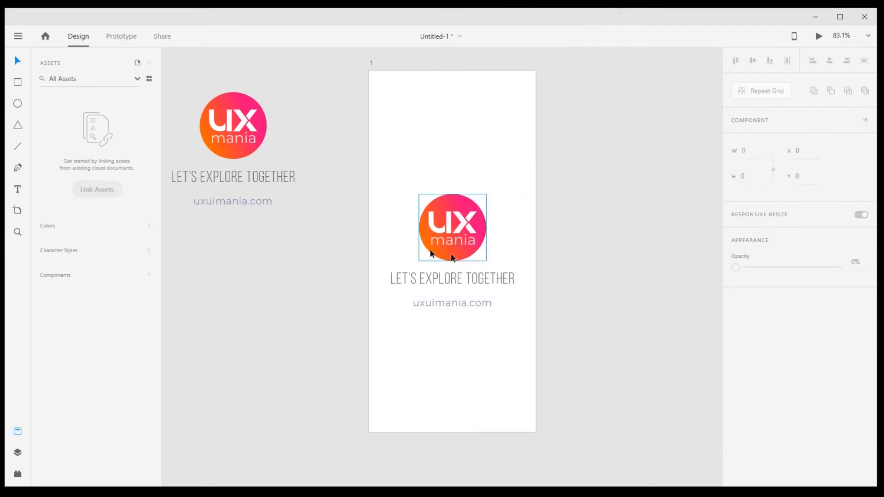
- Try moving the logo and the tagline separately on artboard 1, undoing each move
left_click_drag(463, 234, 481, 184)
key("ctrl+z")
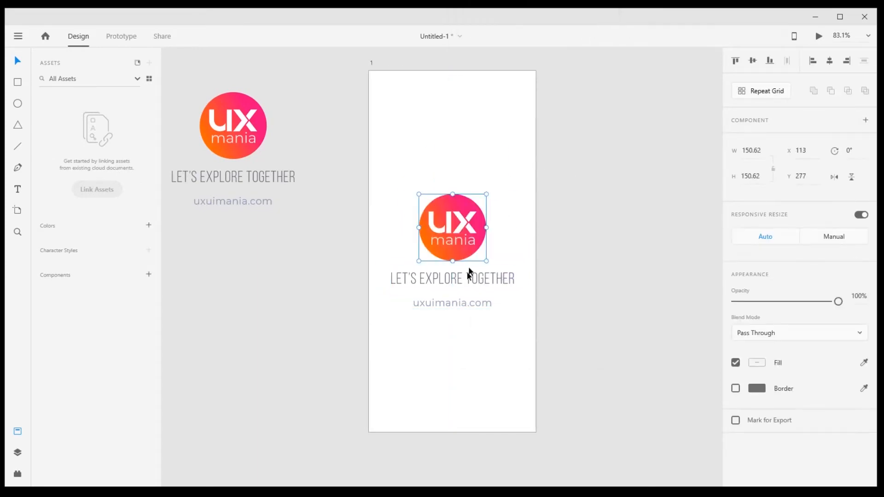
left_click_drag(467, 272, 451, 279)
key("ctrl+z")
left_click(461, 306)
left_click(532, 278)
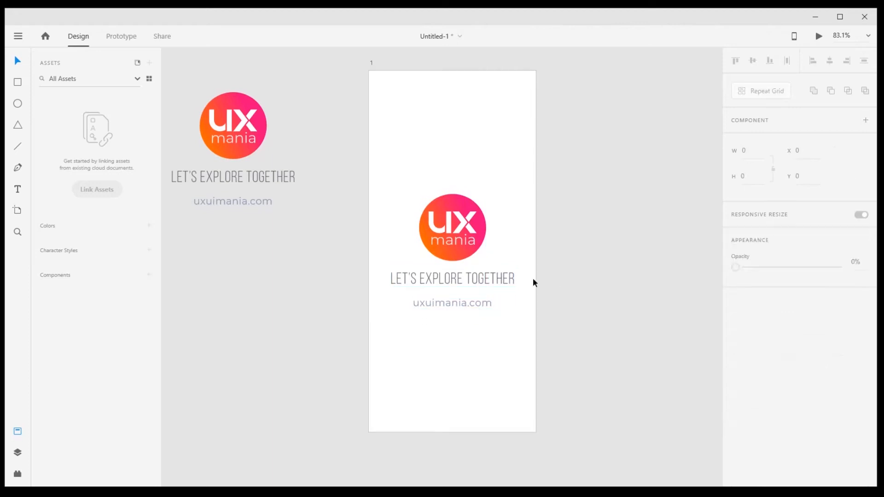
- Select the logo, the tagline and the website text one by one to check that they are separate objects
left_click_drag(532, 278, 489, 300)
left_click_drag(354, 304, 493, 345)
left_click(551, 310)
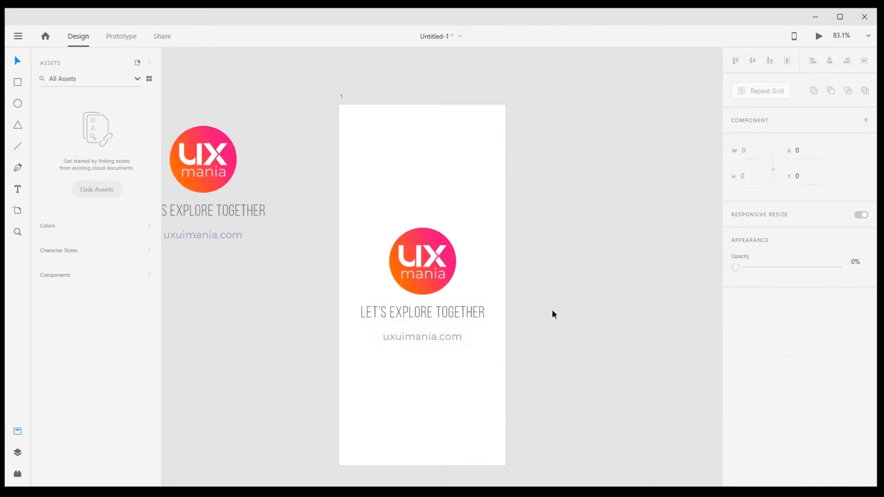
left_click(428, 264)
left_click(402, 312)
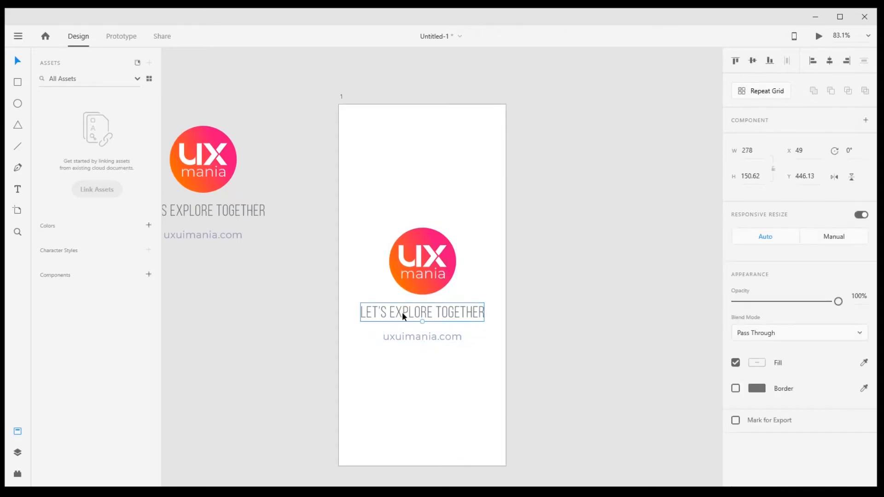
left_click(406, 341)
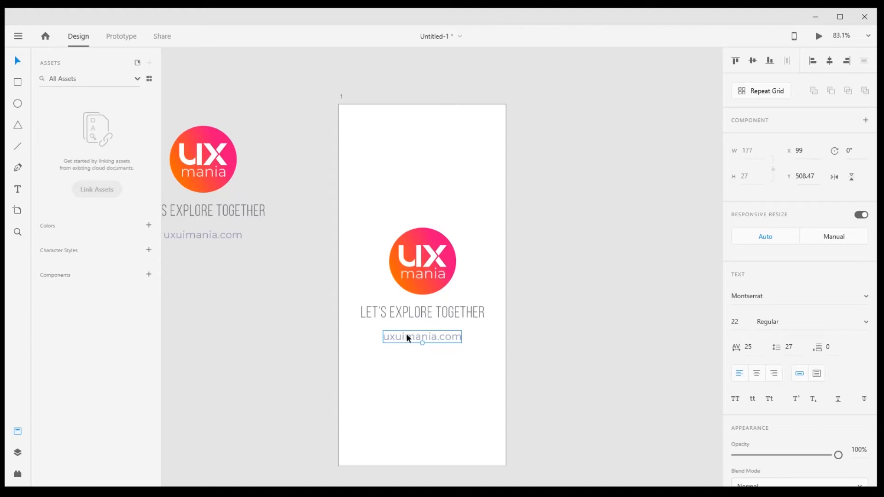
left_click(516, 268)
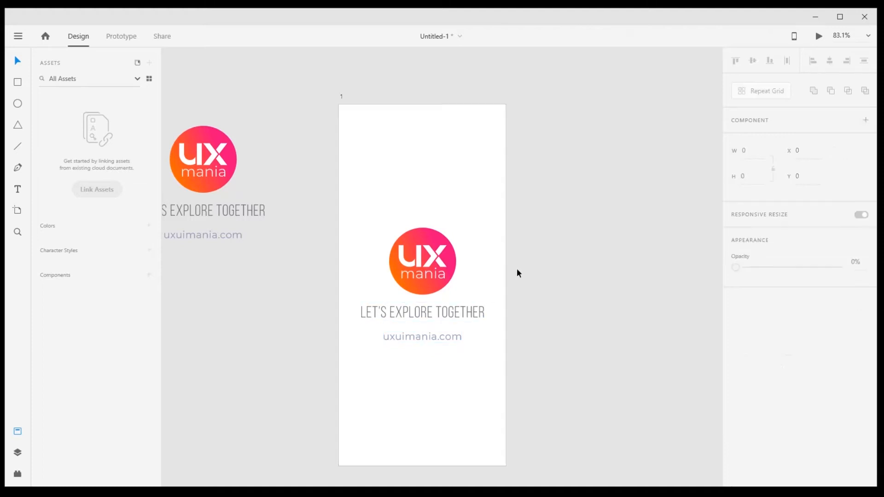
- Set the opacity of the tagline and website text on artboard 1 to 0%
left_click_drag(509, 270, 503, 254)
left_click_drag(426, 214, 359, 219)
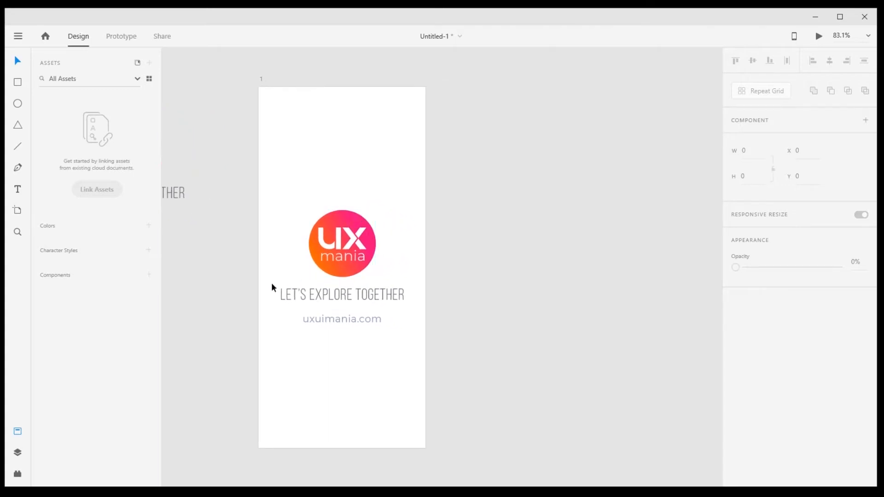
left_click_drag(272, 283, 407, 330)
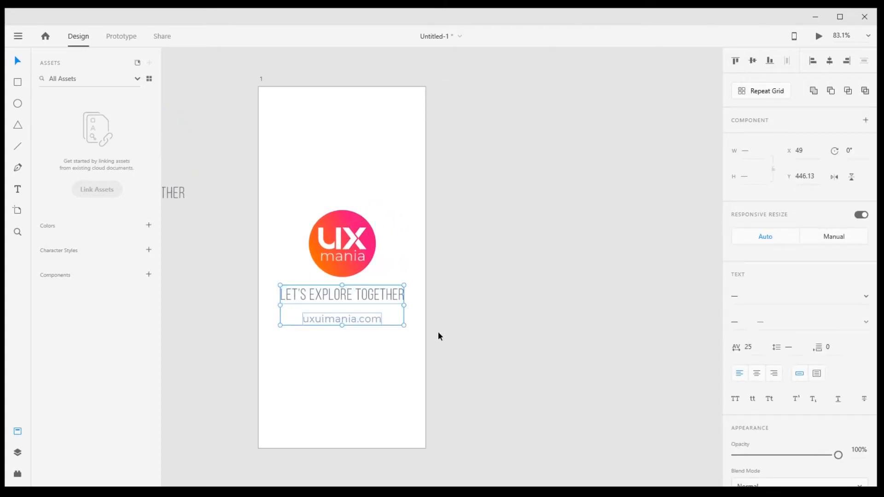
scroll(803, 421, "down", 5)
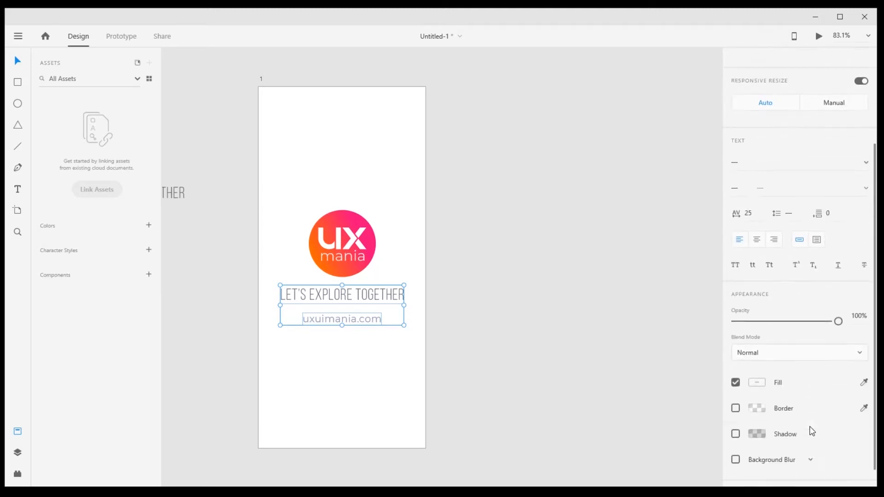
scroll(753, 332, "up", 4)
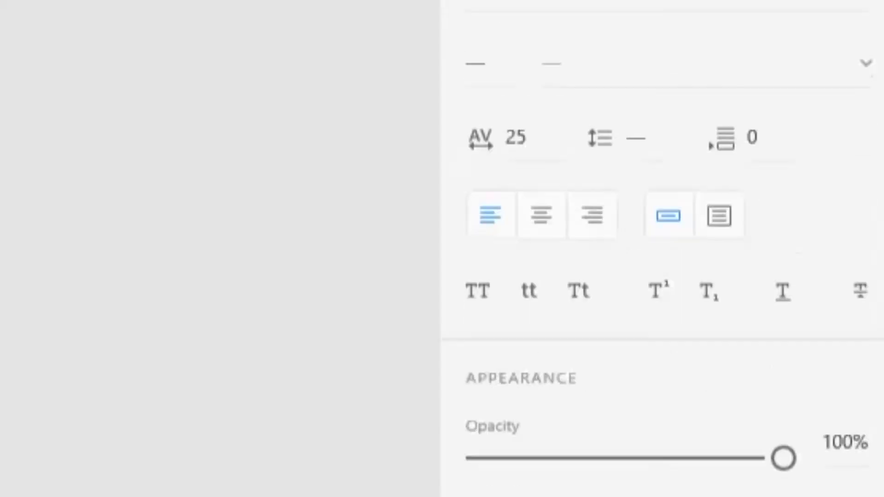
left_click(846, 333)
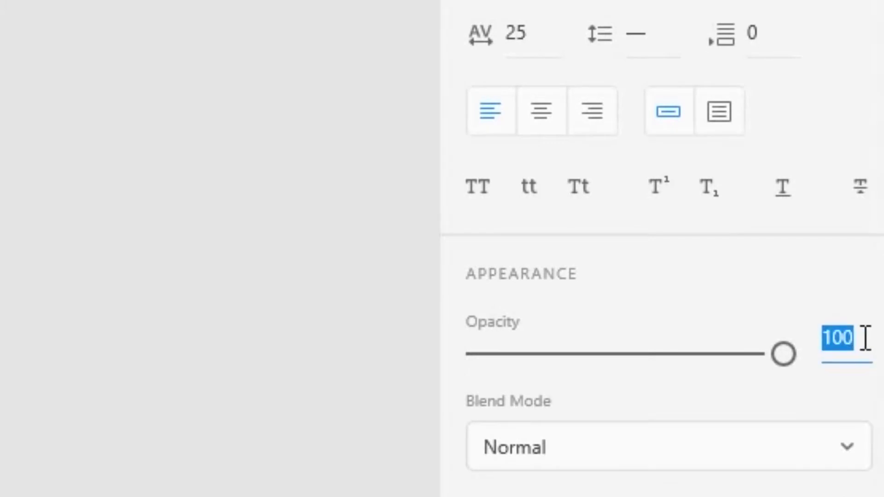
type("0")
key("Return")
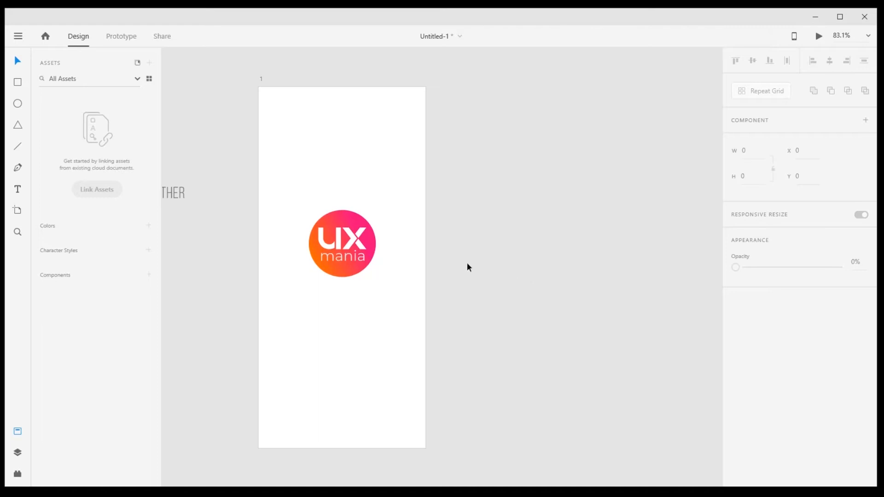
- Duplicate artboard 1 to make a second screen beside it
left_click(360, 249)
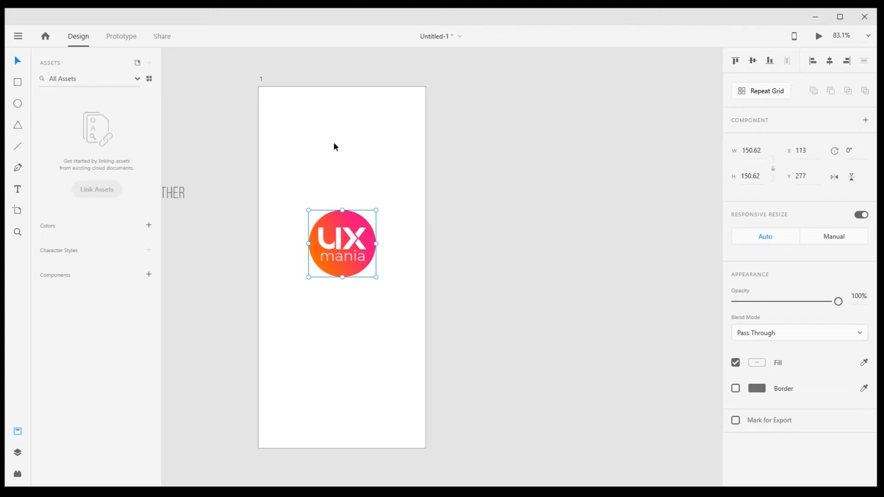
left_click(306, 80)
left_click(261, 79)
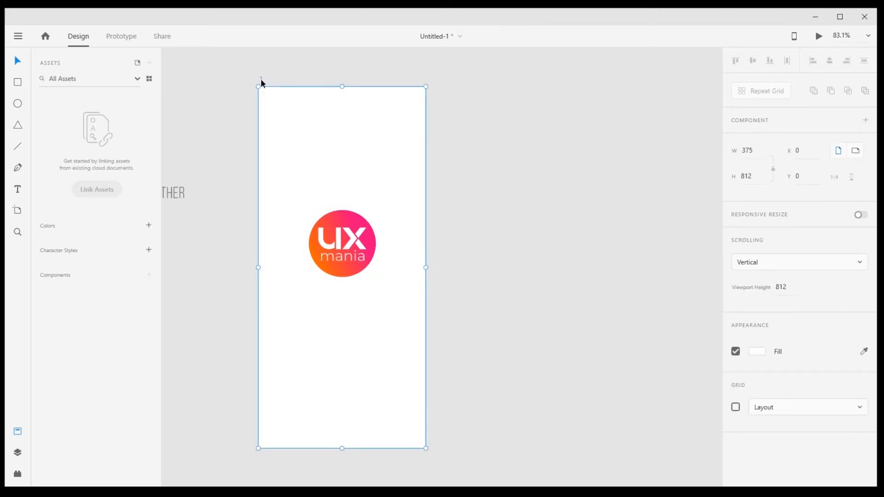
key("ctrl+d")
left_click_drag(532, 188, 491, 193)
left_click(588, 197)
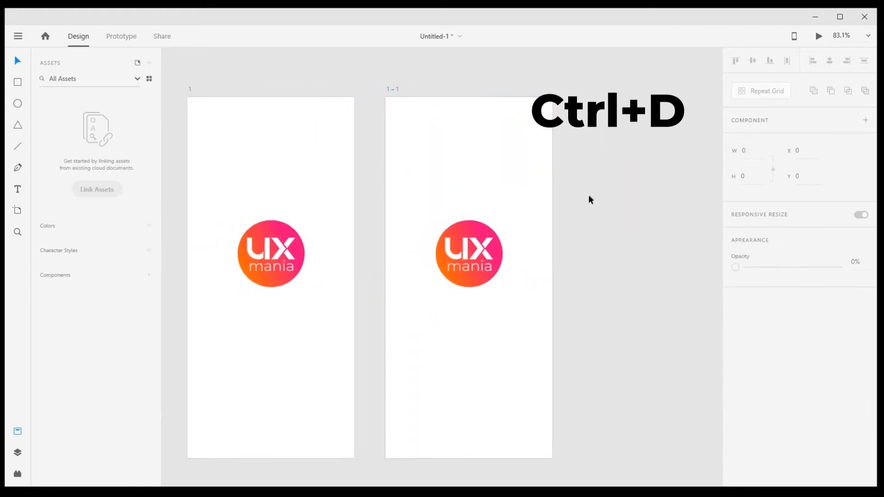
- Shrink the logo on artboard 1 proportionally around its centre to about 54 by 54
left_click(268, 239)
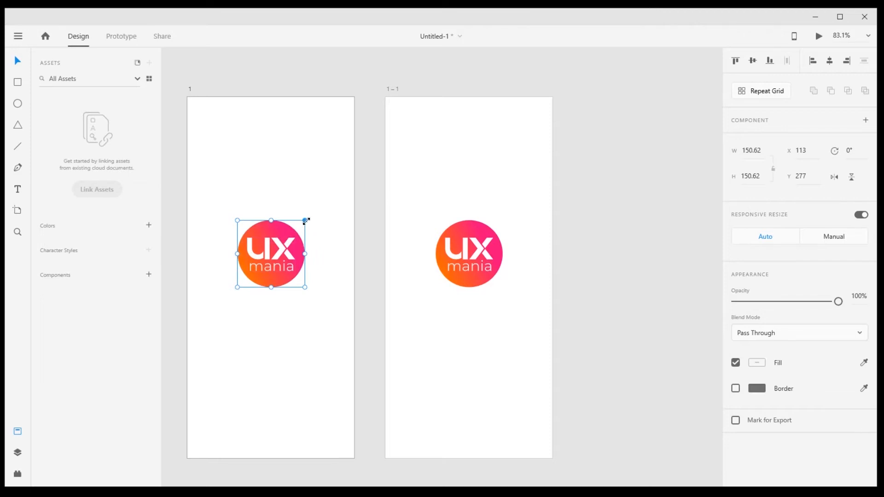
left_click_drag(305, 221, 283, 232)
left_click(364, 225)
- Set the opacity of the small logo on artboard 1 to 0%
left_click(272, 253)
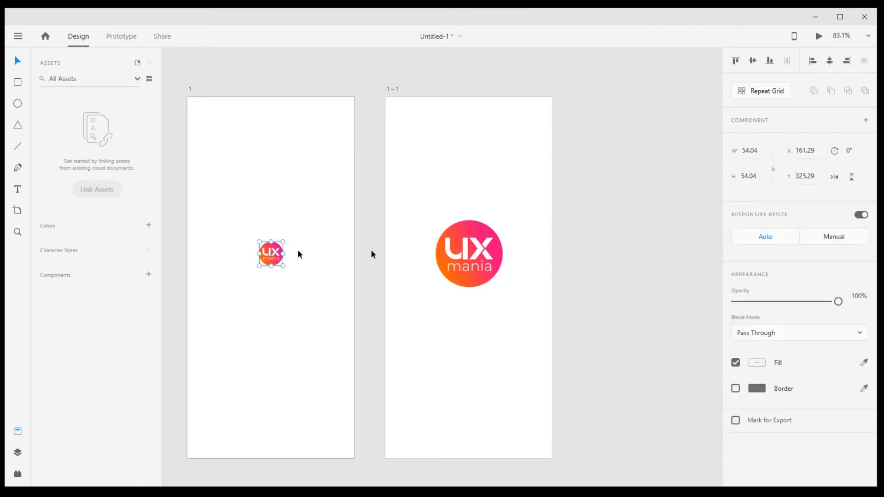
left_click(858, 298)
type("0")
key("Return")
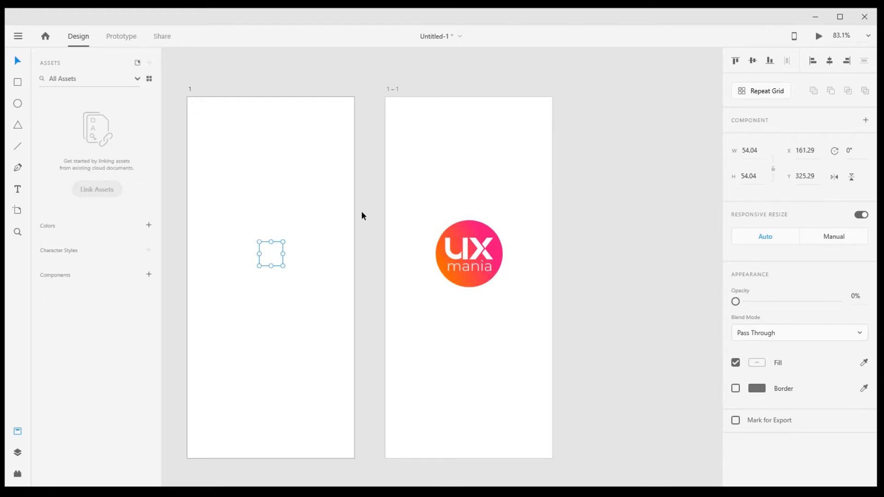
left_click(361, 212)
- Duplicate the second artboard, which shows the full-size logo, to make a third screen
left_click(189, 91)
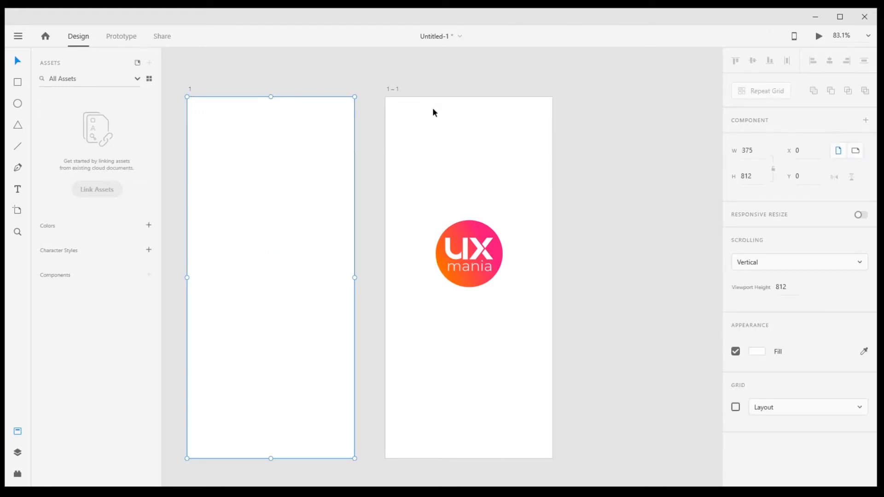
left_click(392, 89)
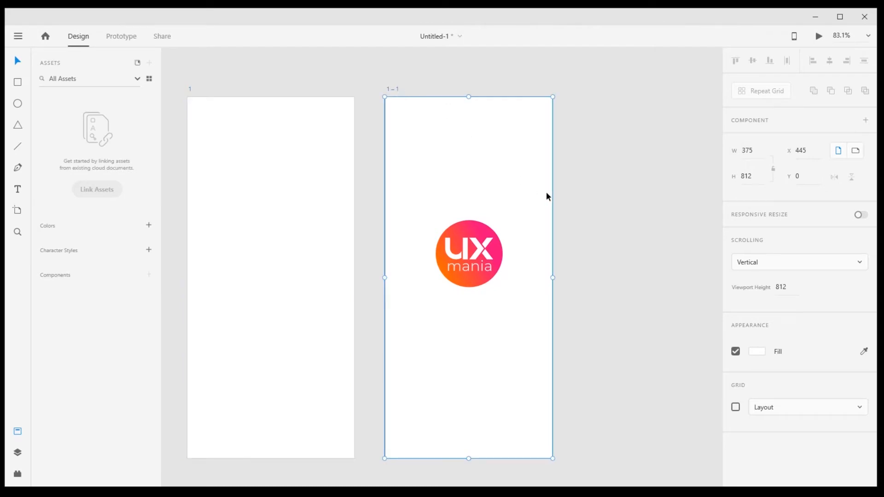
scroll(374, 273, "down", 2)
left_click_drag(626, 289, 523, 304)
left_click(287, 139)
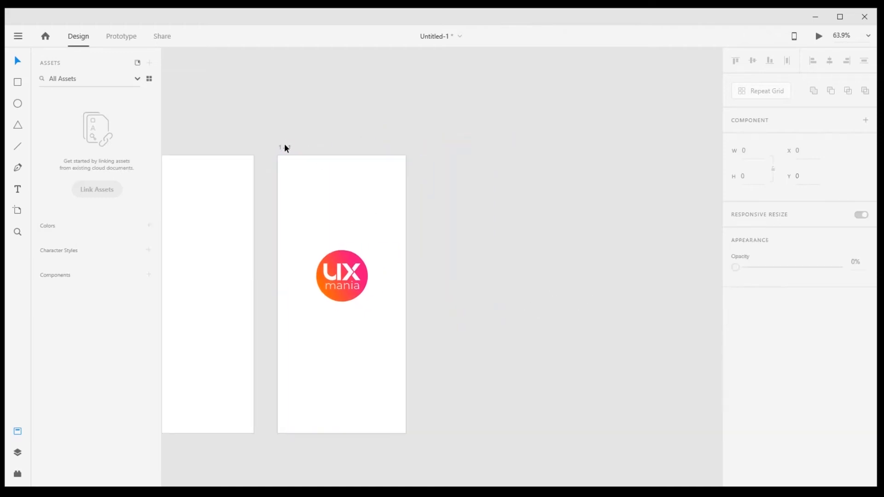
left_click(284, 144)
key("ctrl+d")
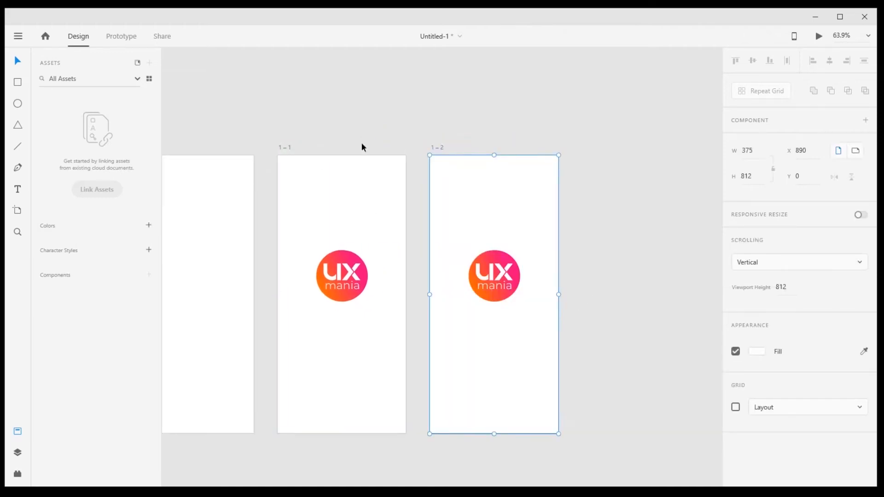
left_click(440, 119)
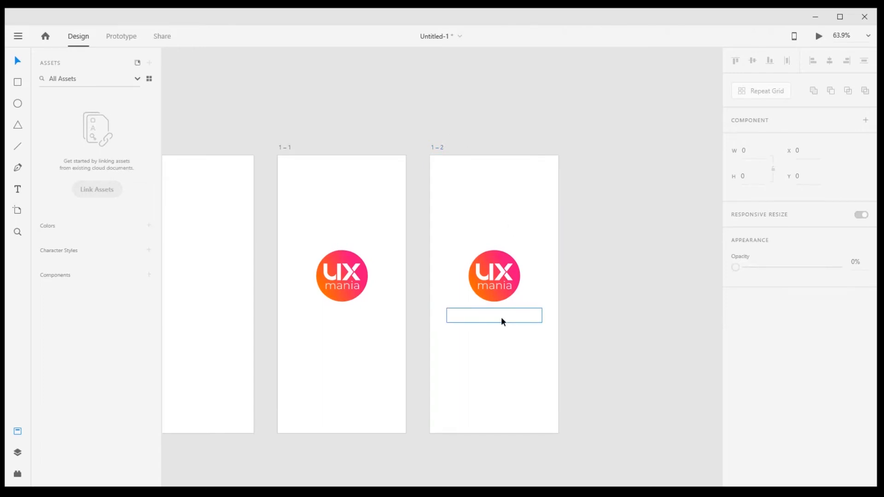
- Duplicate the third artboard, which holds the full-size logo and the hidden tagline, to make a fourth screen
left_click(501, 320)
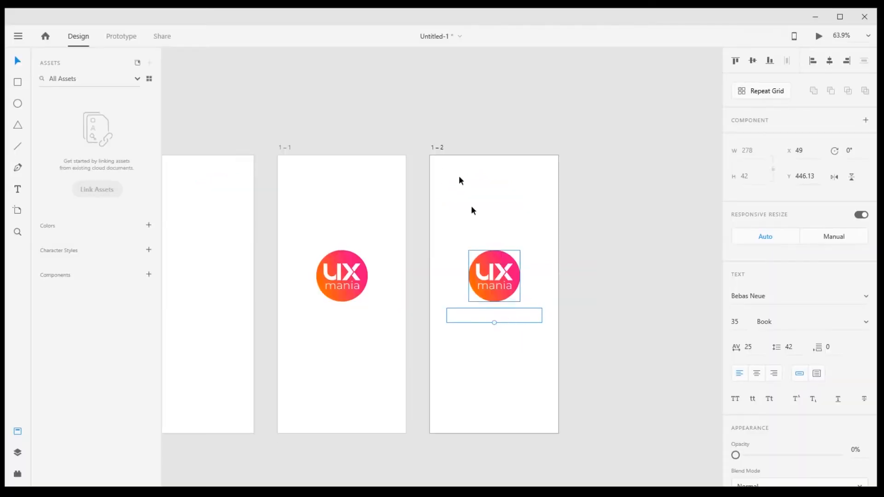
left_click(438, 147)
key("ctrl+d")
left_click(528, 127)
left_click_drag(589, 157, 494, 137)
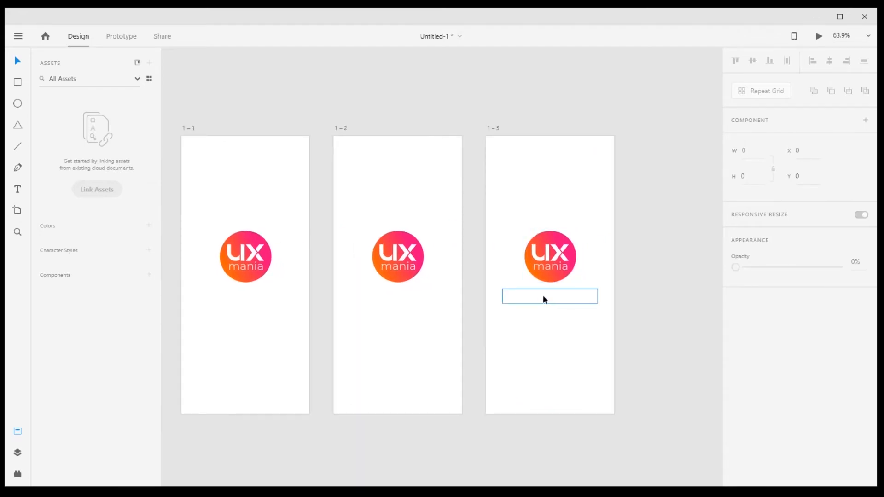
- Set the opacity of the hidden tagline below the logo on the fourth artboard to 100%
left_click(543, 298)
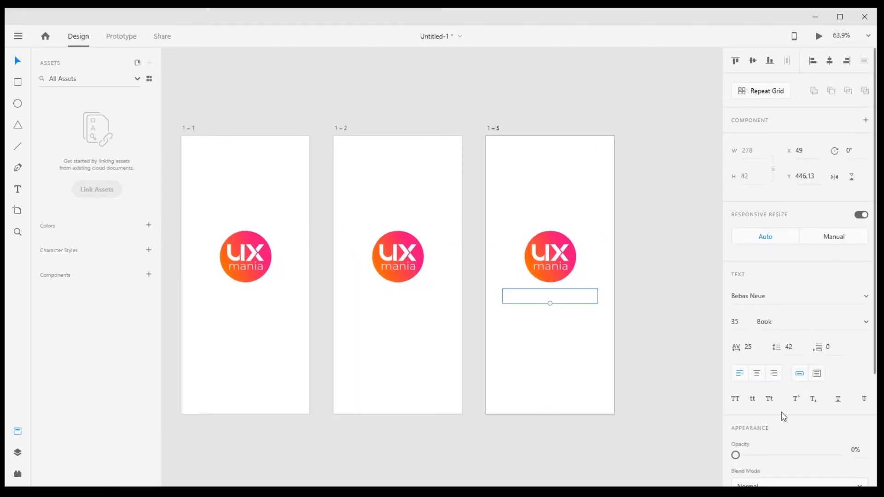
type("100")
key("Return")
left_click(635, 228)
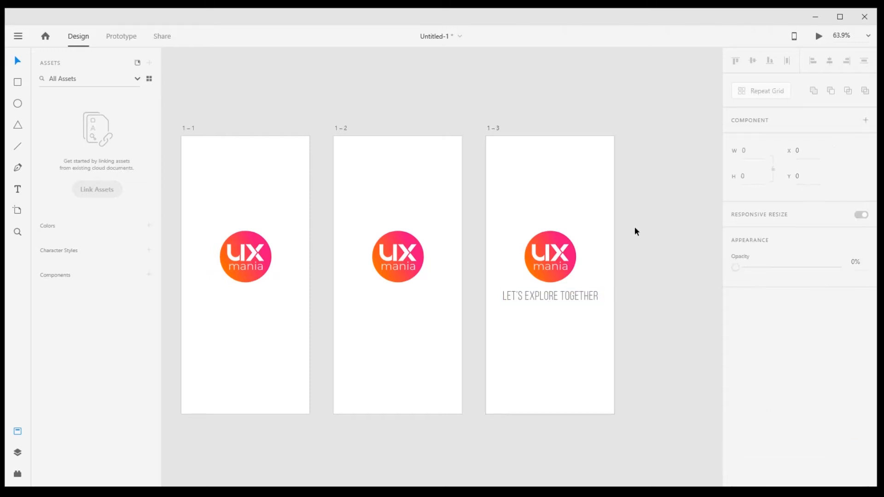
- Duplicate the fourth artboard, which shows the logo and tagline, to make a fifth screen
left_click_drag(645, 228, 515, 219)
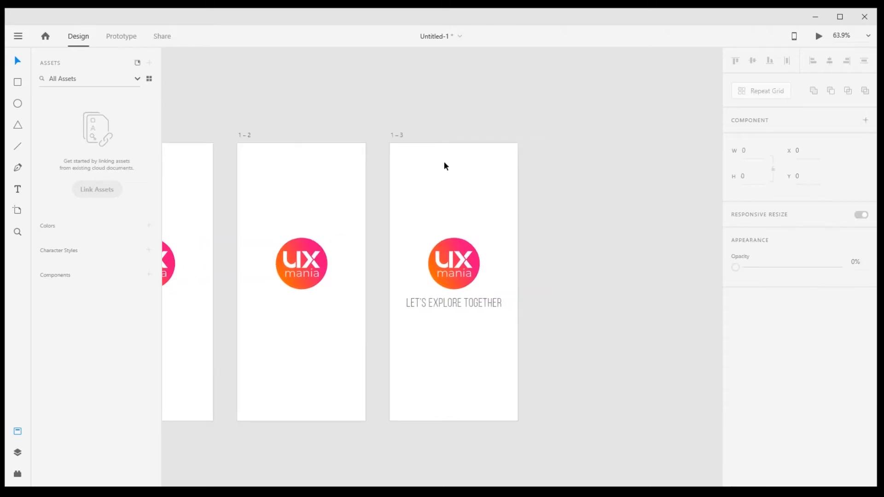
left_click(398, 136)
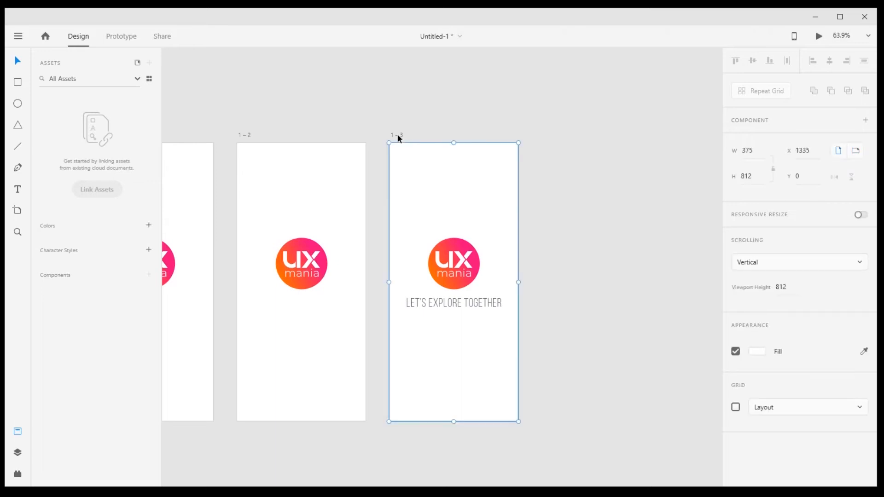
key("ctrl+d")
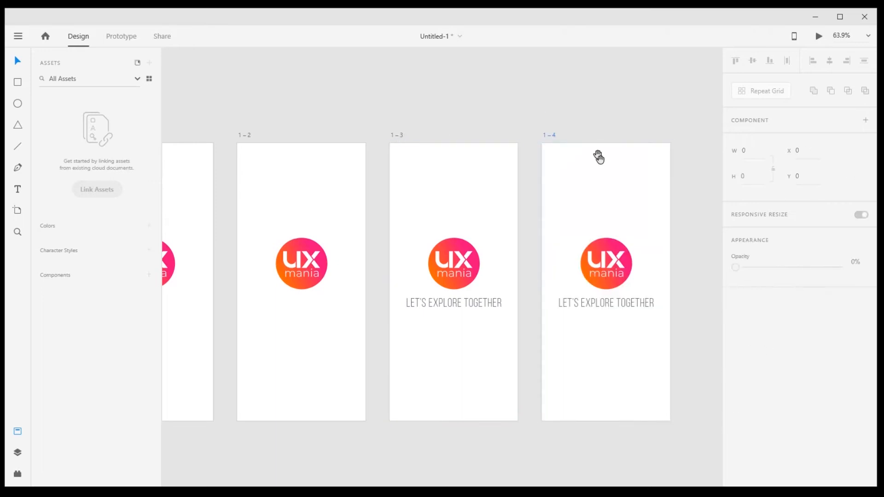
left_click_drag(599, 156, 502, 160)
left_click_drag(515, 322, 480, 323)
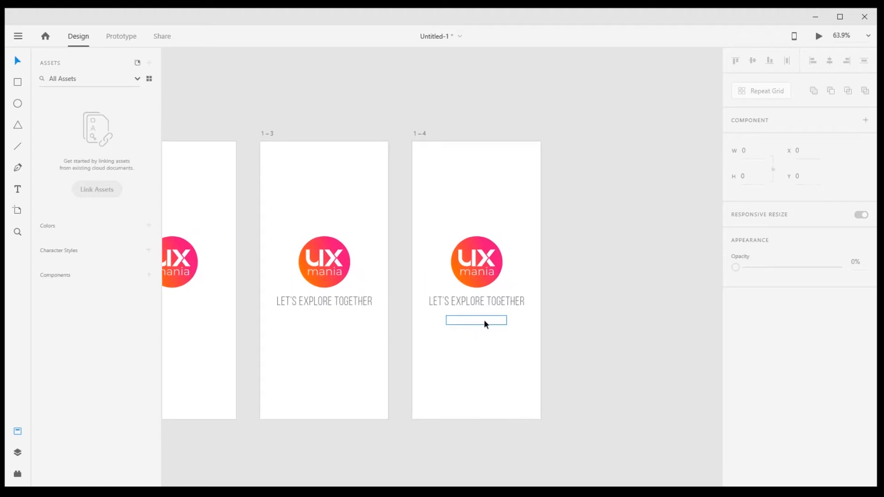
- Duplicate the fifth artboard to make a sixth screen and set the opacity of the copy's website text to 100%
left_click(423, 134)
key("ctrl+d")
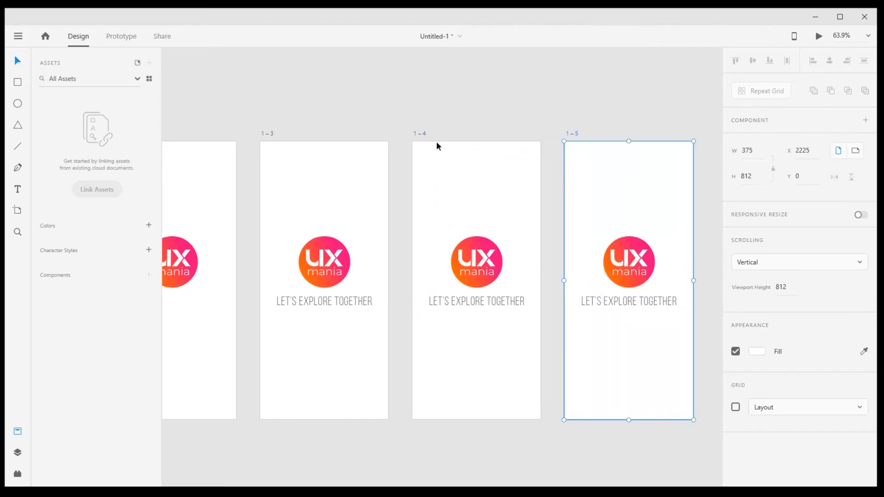
left_click(623, 320)
left_click(852, 449)
type("100")
key("Return")
left_click(578, 106)
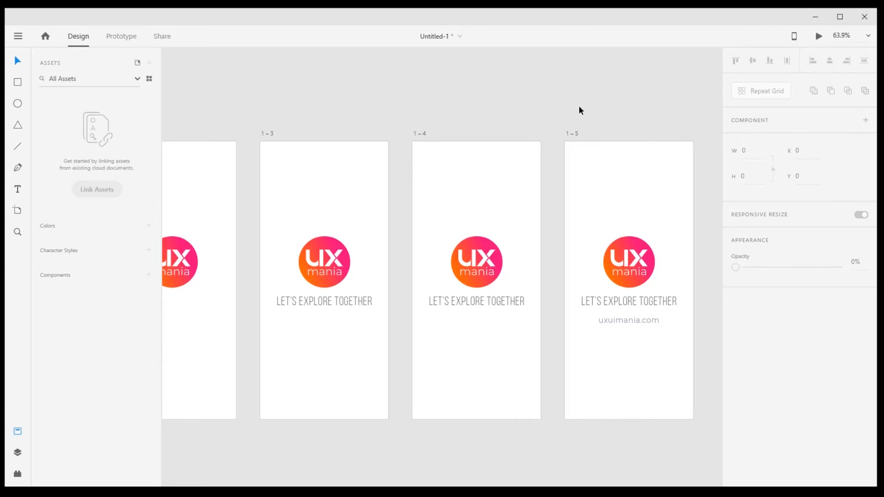
- Duplicate the sixth artboard, which shows the logo, tagline and website text, to make a seventh screen
scroll(452, 218, "down", 5)
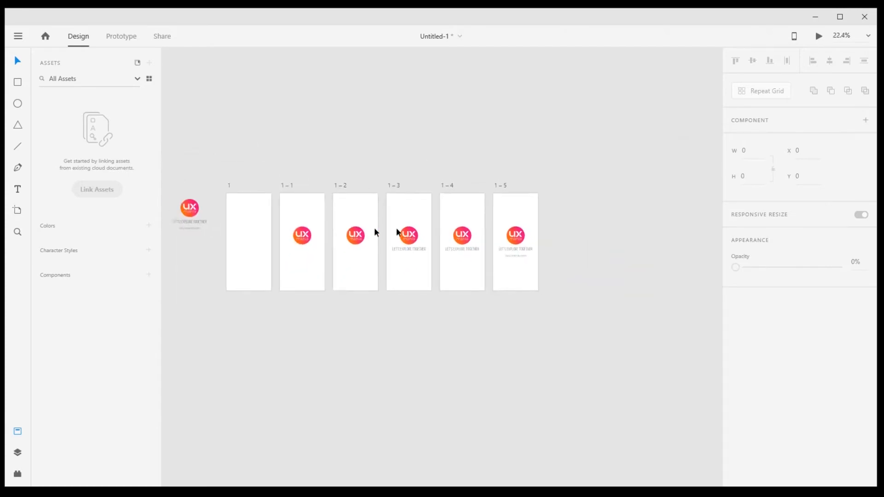
scroll(282, 220, "up", 1)
scroll(228, 237, "up", 2)
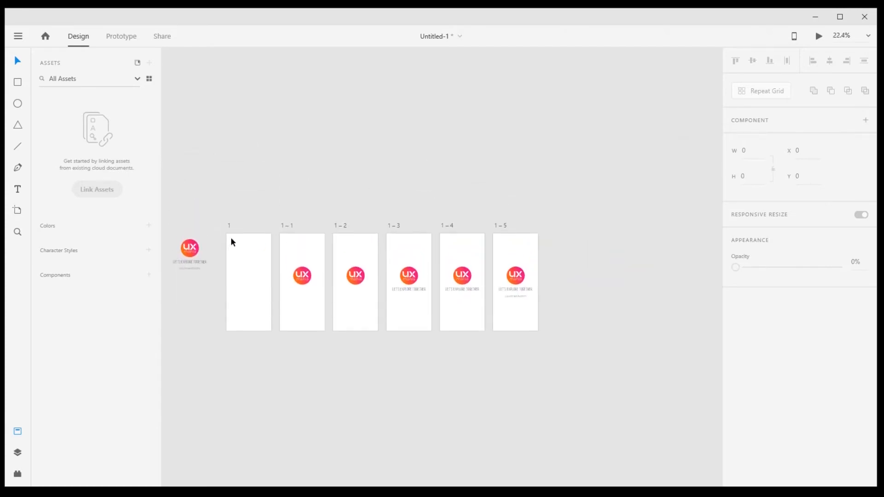
left_click(249, 278)
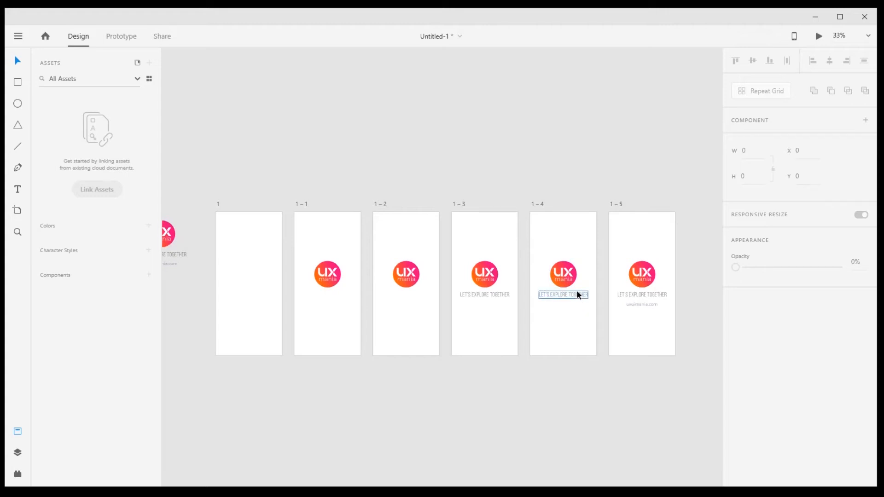
left_click_drag(577, 290, 508, 286)
scroll(508, 287, "right", 5)
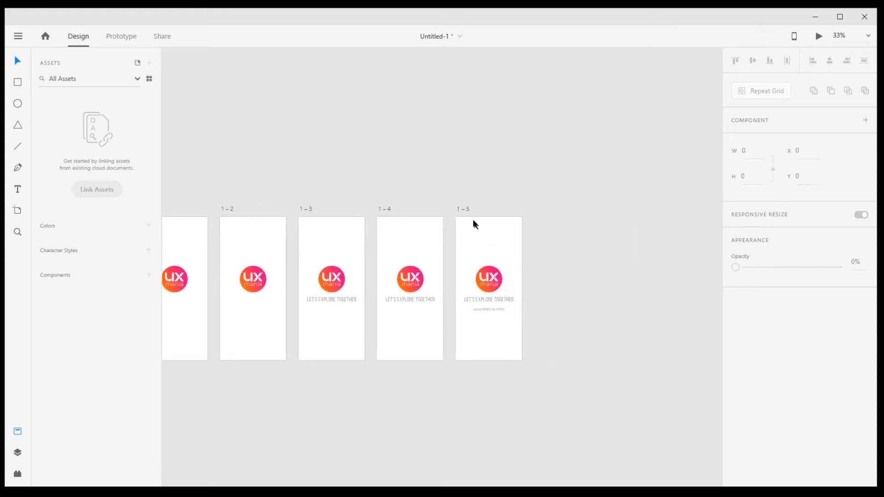
left_click(460, 210)
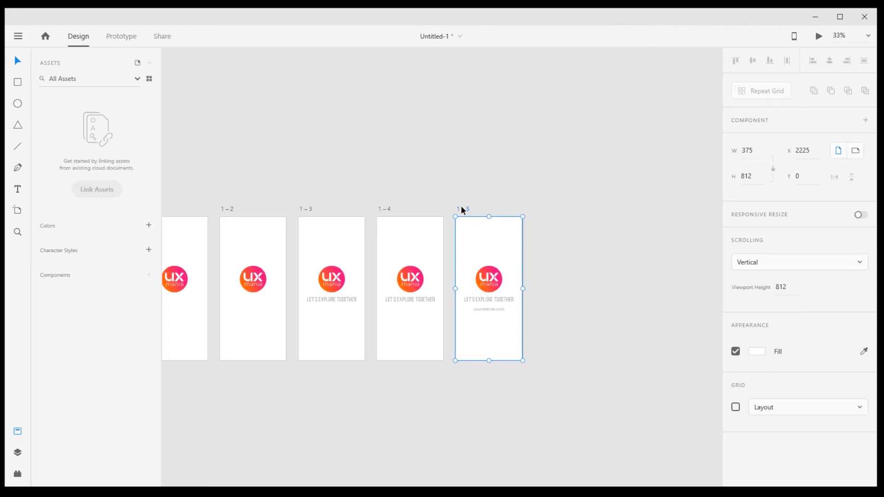
key("ctrl+d")
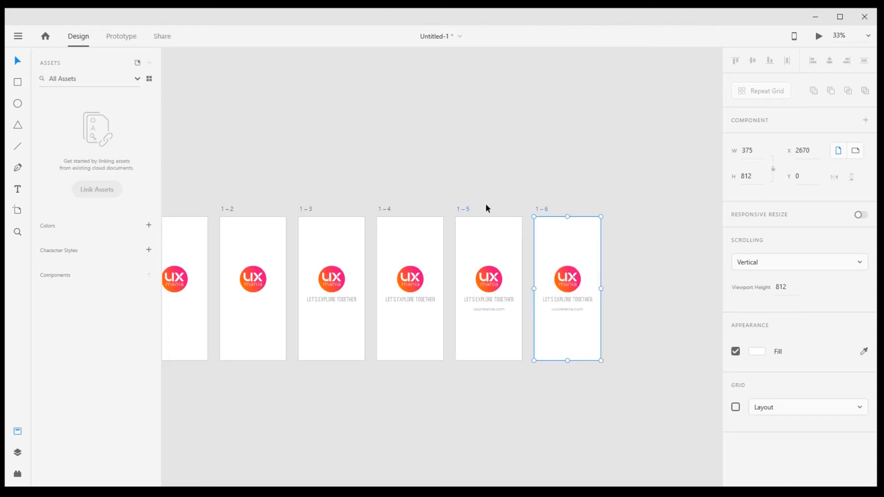
- Set the opacity of the logo, tagline and website text on artboard 1–6 to 0%
left_click(556, 257)
left_click_drag(586, 311, 592, 325)
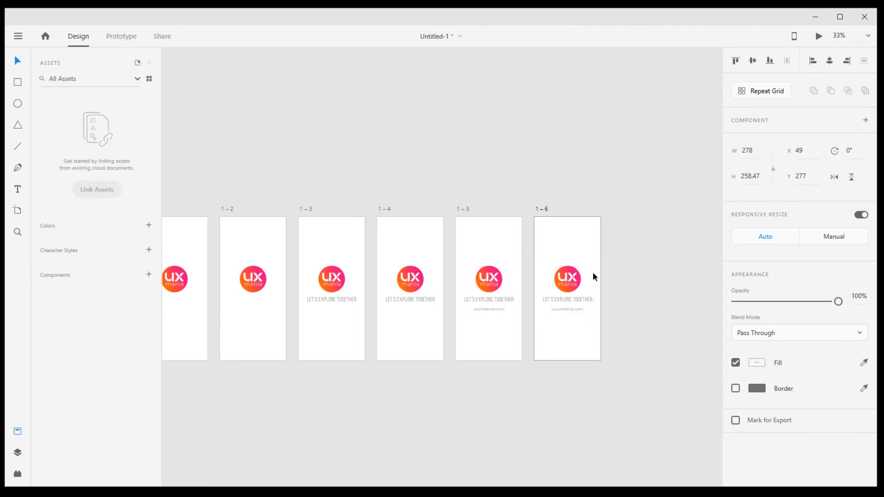
left_click(858, 295)
type("0")
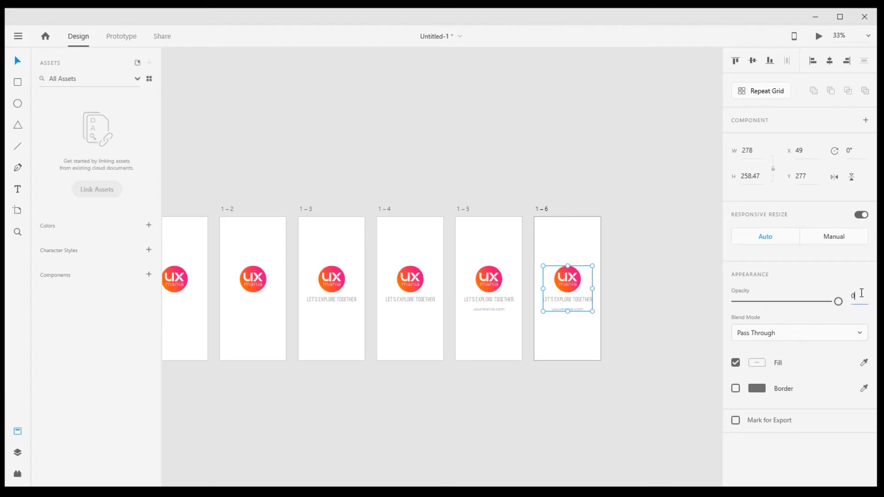
key("Return")
left_click(654, 273)
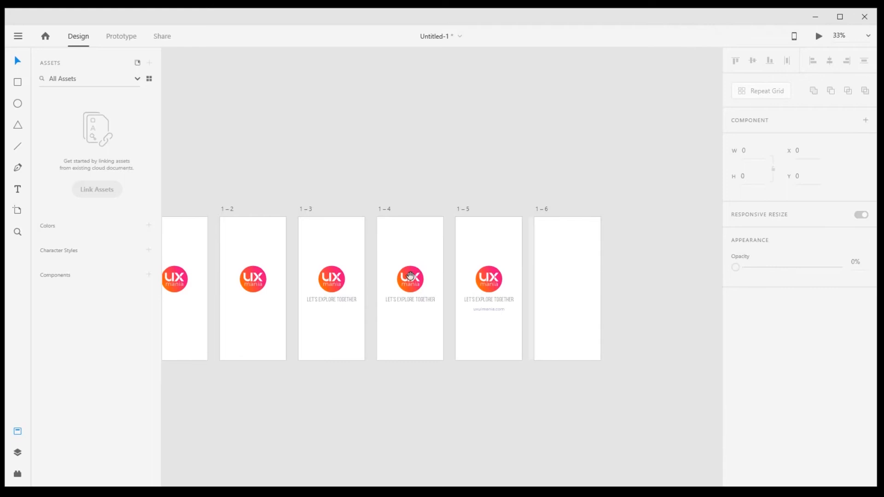
- Switch to prototyping and link artboard 1 to artboard 1–1
scroll(410, 275, "left", 5)
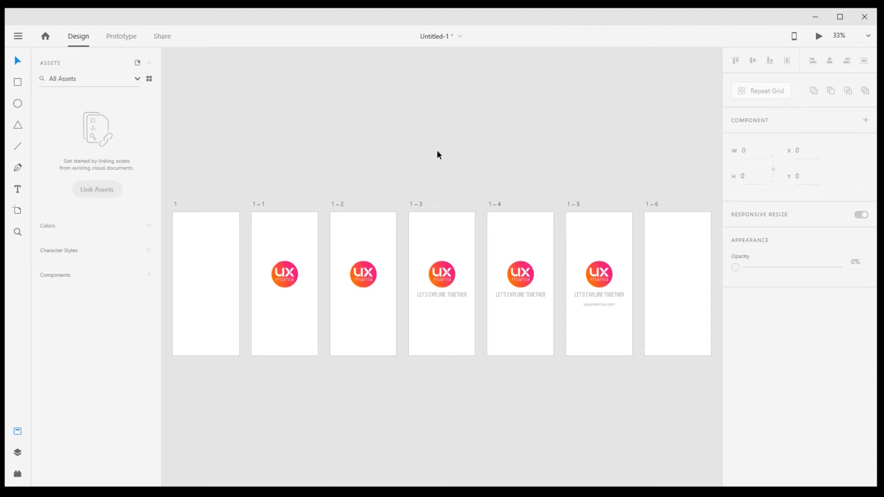
left_click(176, 205)
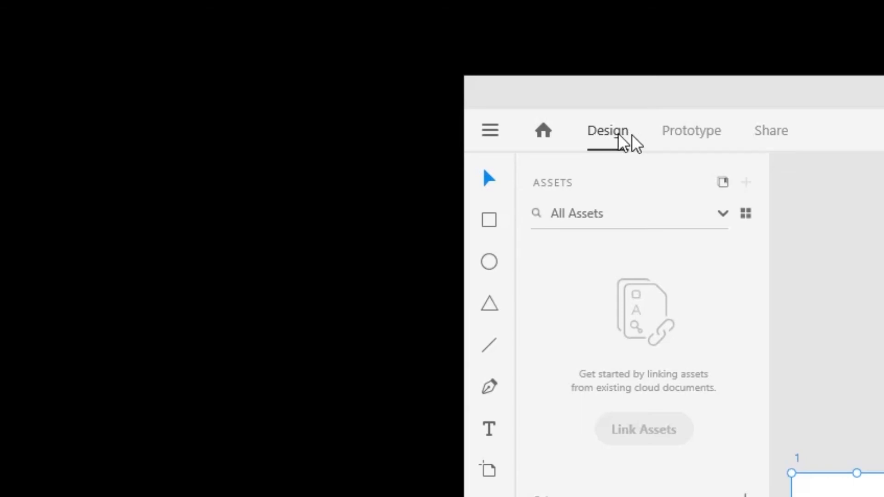
left_click(696, 137)
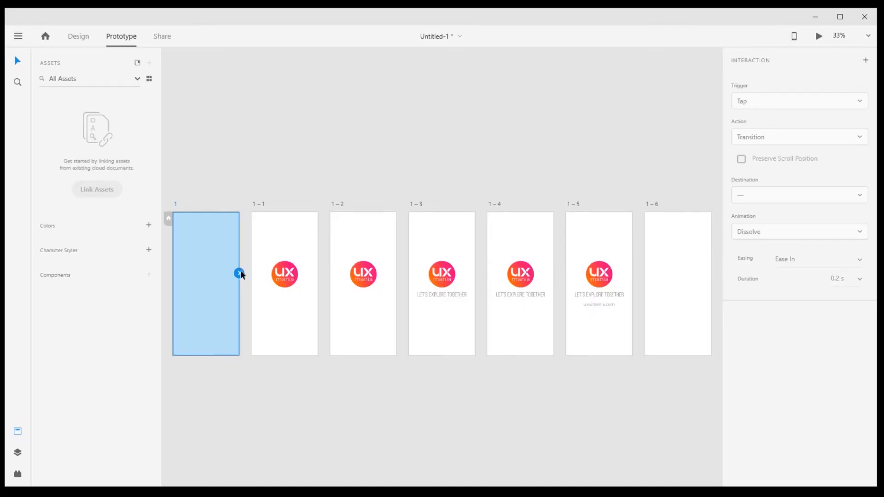
scroll(212, 274, "up", 3)
left_click_drag(213, 275, 290, 295)
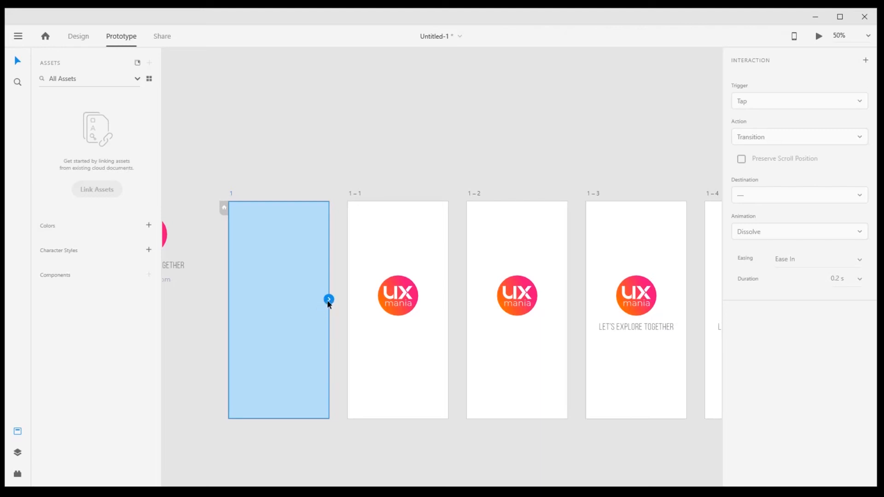
left_click_drag(345, 314, 387, 356)
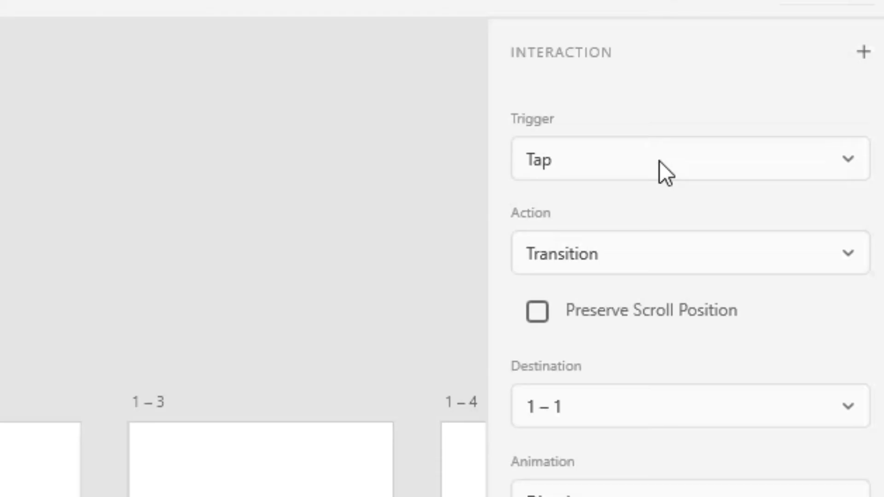
- Set the trigger of artboard 1's link to Time and its action to Auto-Animate
left_click(788, 102)
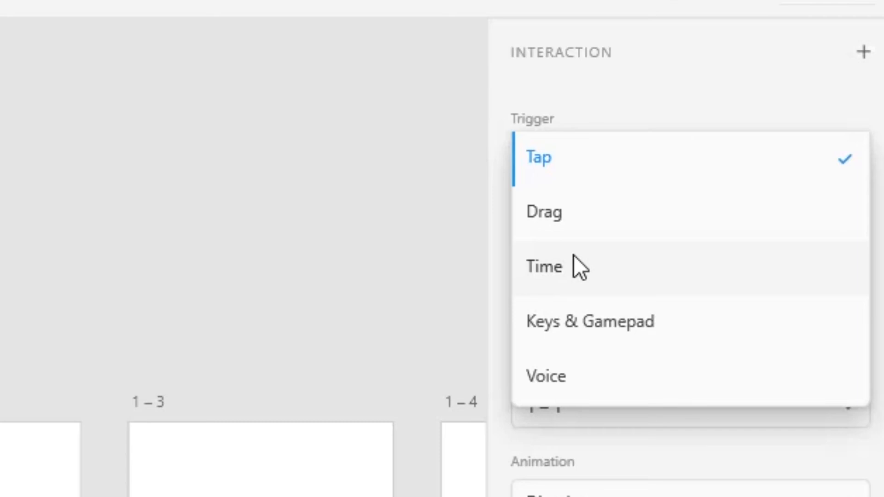
left_click(603, 267)
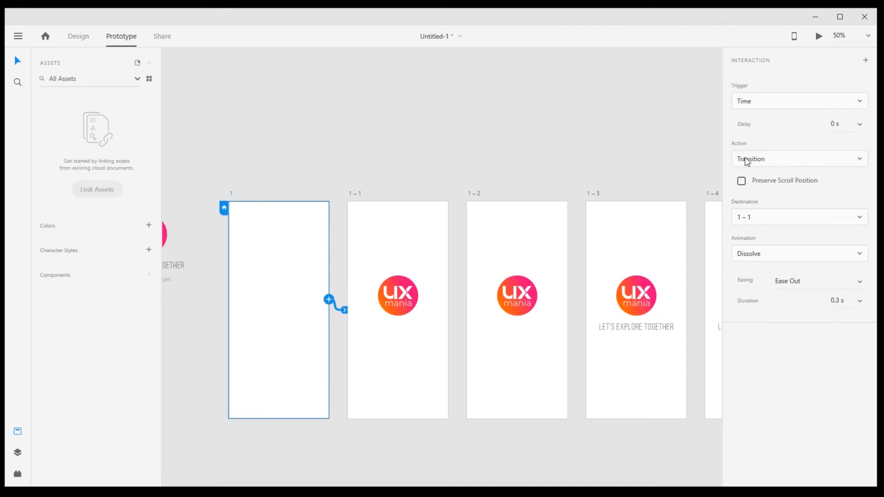
left_click(772, 161)
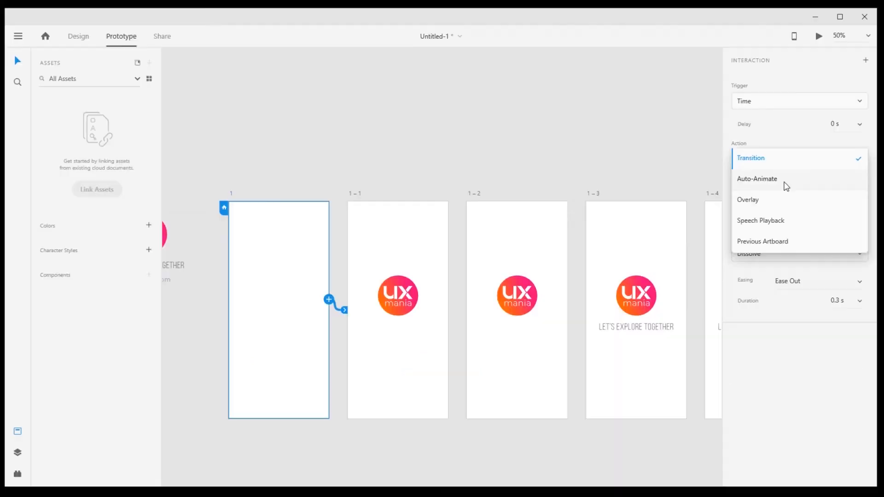
left_click(719, 182)
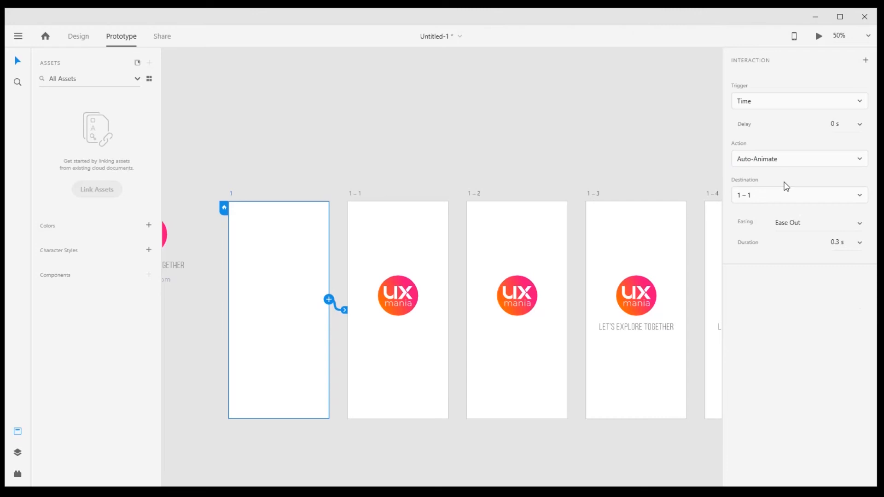
- Keep destination 1–1 and Ease Out easing for artboard 1's link, and set its delay to 0.2 s
left_click(861, 195)
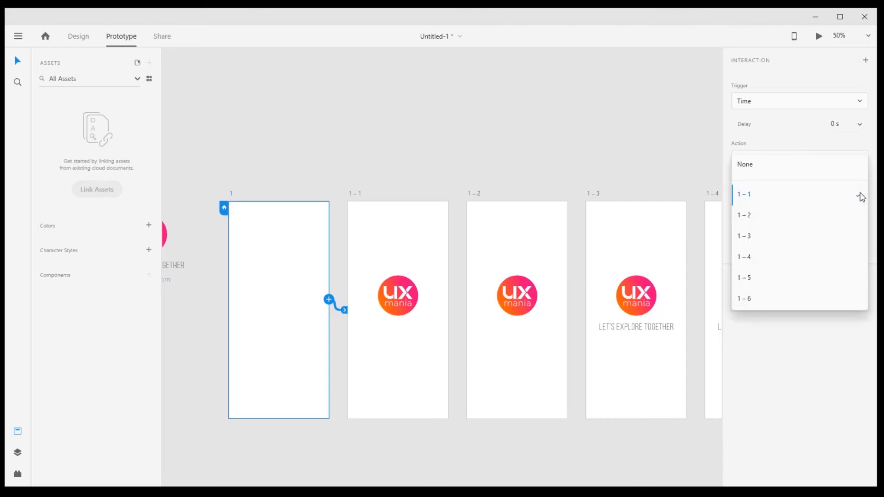
left_click(854, 147)
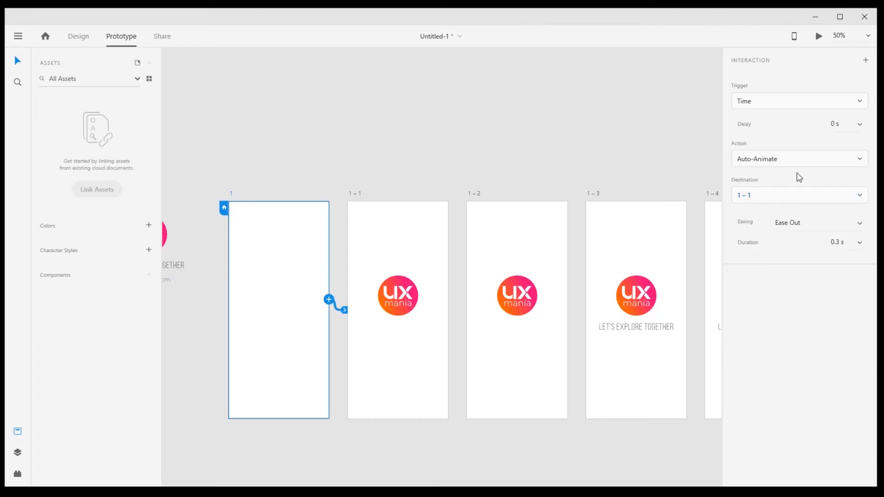
left_click(861, 224)
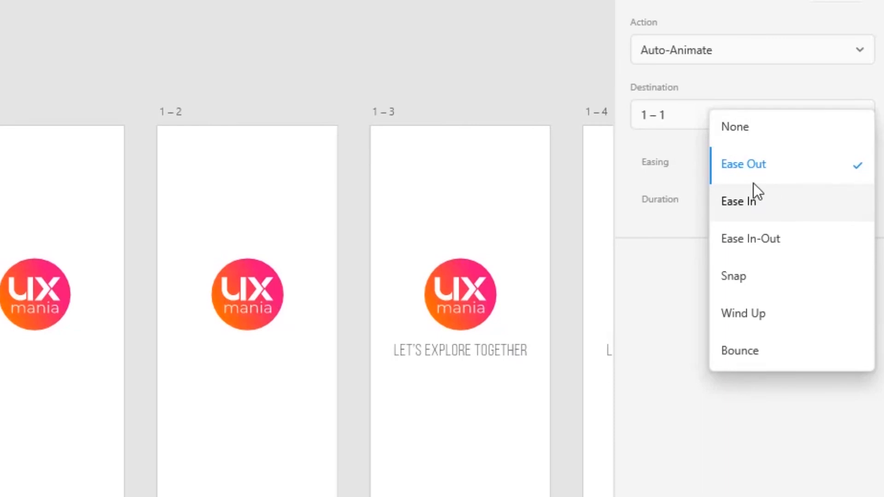
left_click(800, 168)
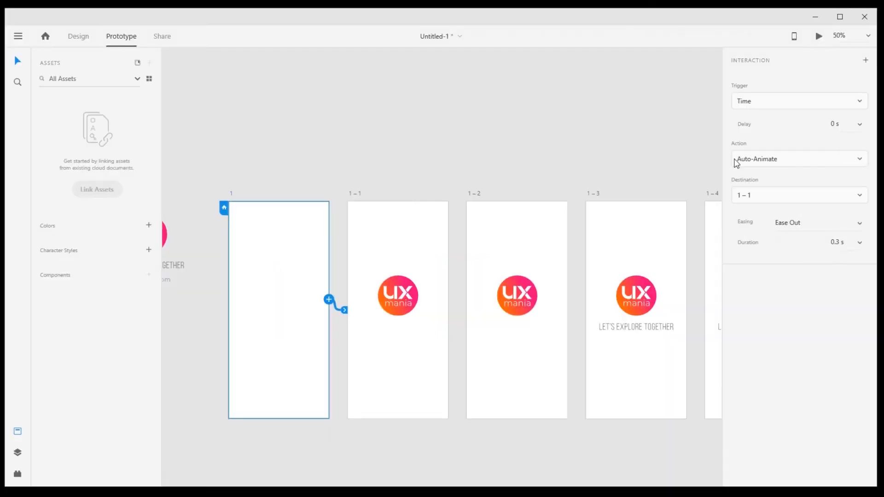
left_click(859, 126)
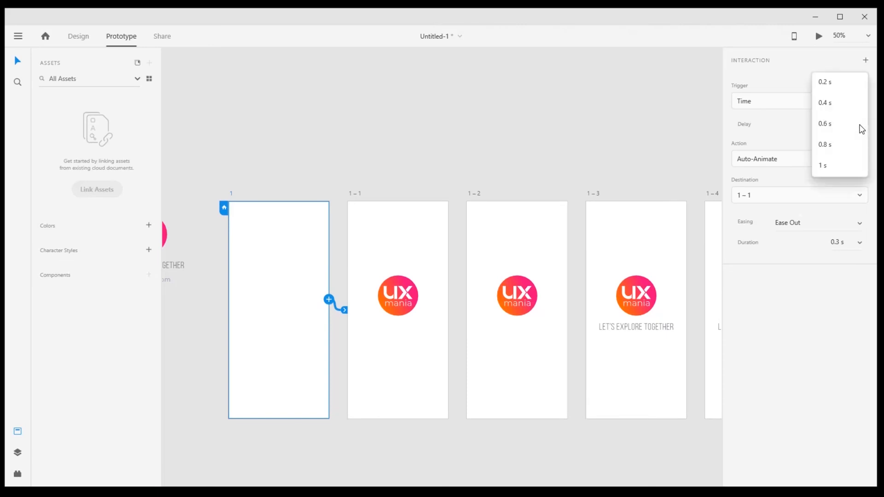
left_click(845, 86)
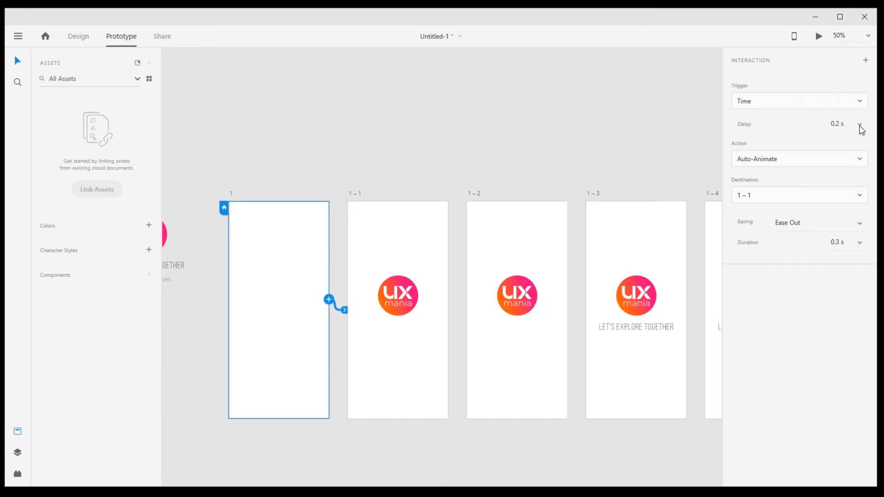
left_click(387, 173)
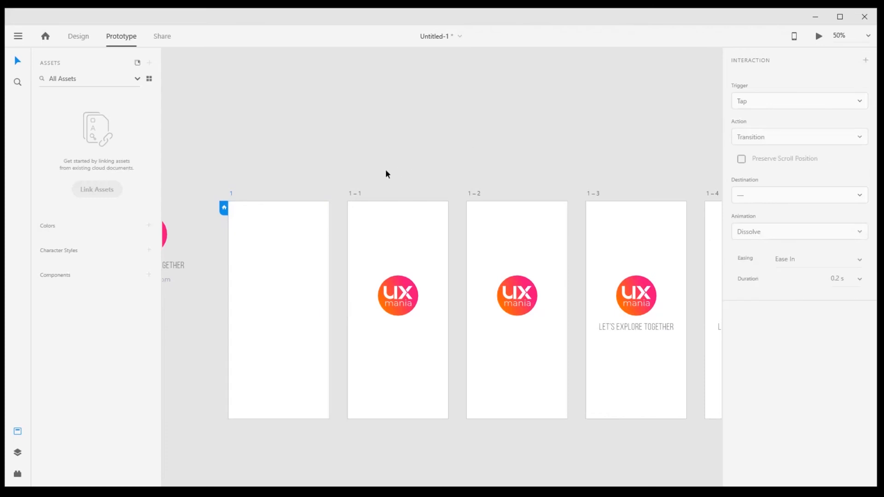
- Link artboard 1–1 to artboard 1–2 and set the link's delay to 1 s
left_click(353, 194)
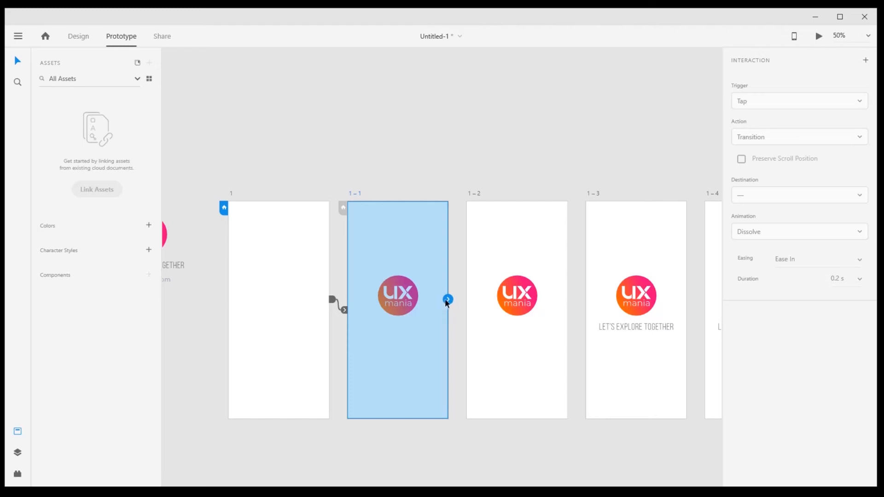
left_click_drag(447, 300, 483, 333)
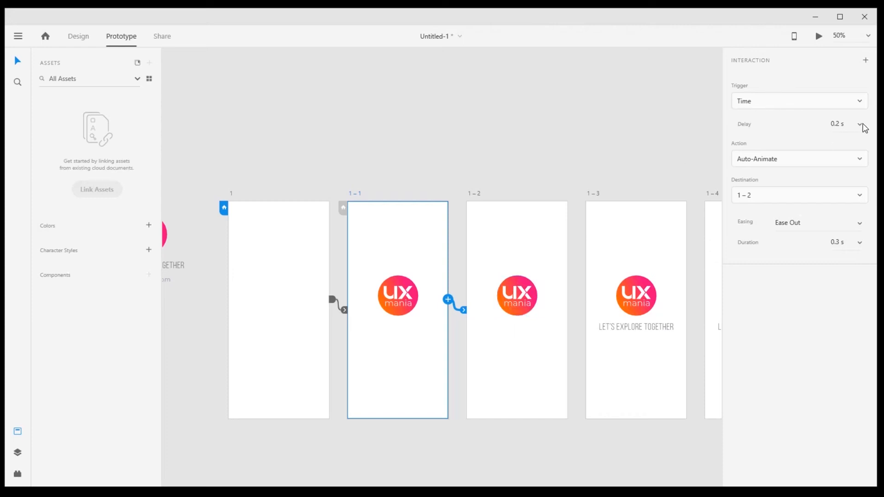
left_click(860, 125)
left_click(834, 212)
- Link artboard 1–2 to artboard 1–3, and artboard 1–3 to artboard 1–4, keeping the timed Auto-Animate settings
left_click(476, 192)
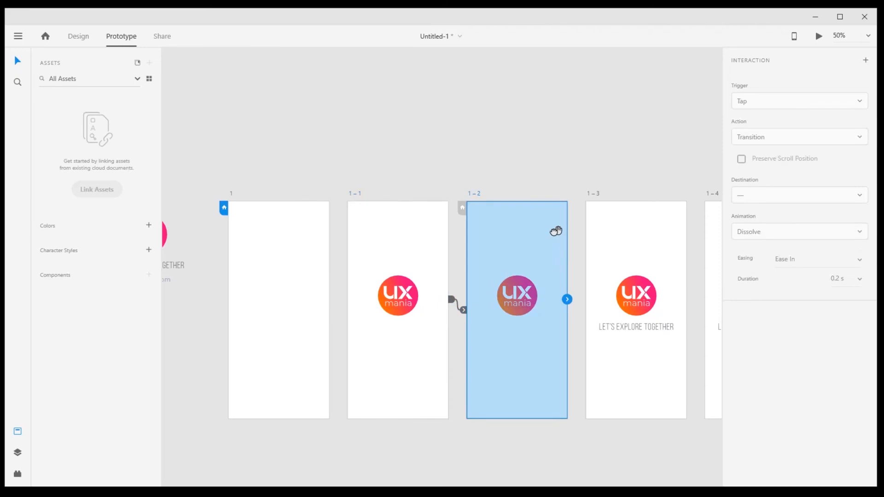
left_click_drag(561, 241, 385, 225)
left_click_drag(392, 283, 421, 299)
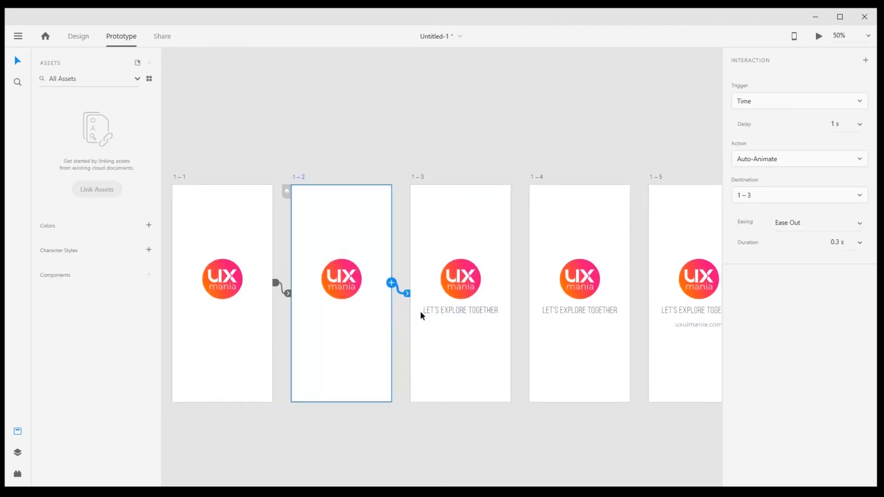
left_click(434, 153)
left_click_drag(462, 164, 412, 159)
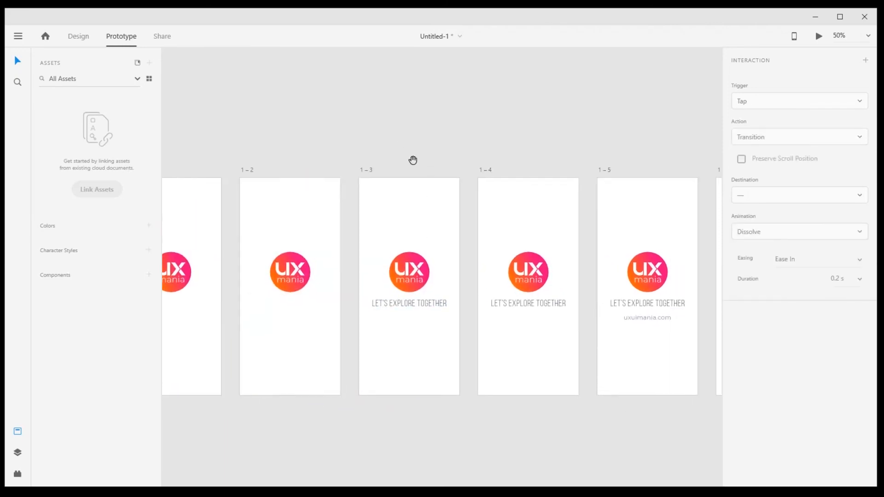
left_click(371, 168)
left_click_drag(459, 276, 523, 288)
- Link artboard 1–4 to artboard 1–5, and artboard 1–5 to artboard 1–6, with the same timed Auto-Animate settings
left_click(494, 173)
left_click_drag(571, 156, 478, 158)
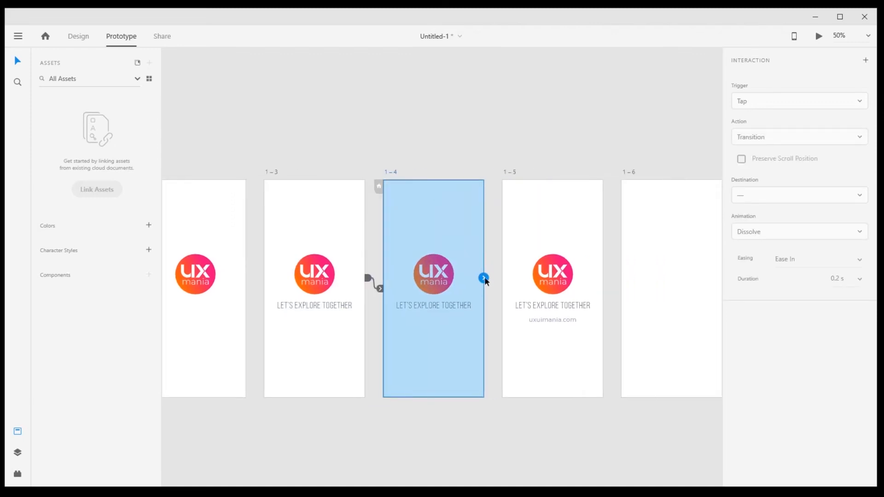
left_click_drag(483, 279, 533, 296)
left_click_drag(565, 237, 456, 243)
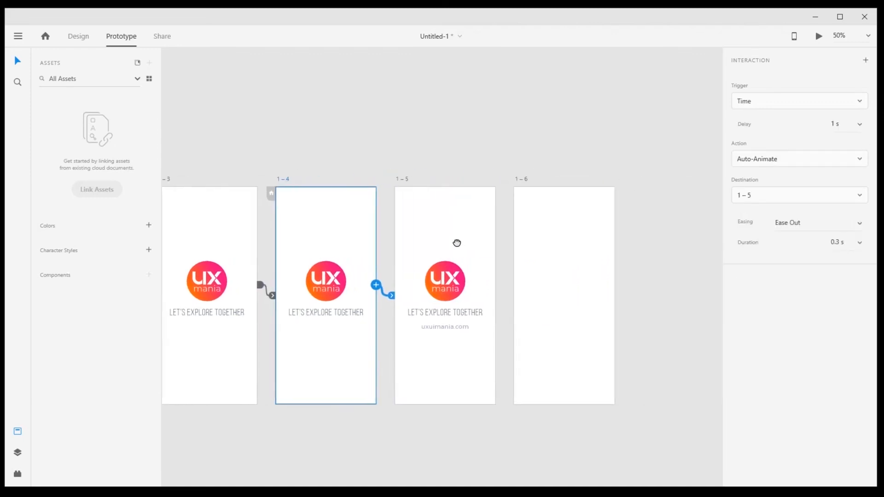
left_click(400, 179)
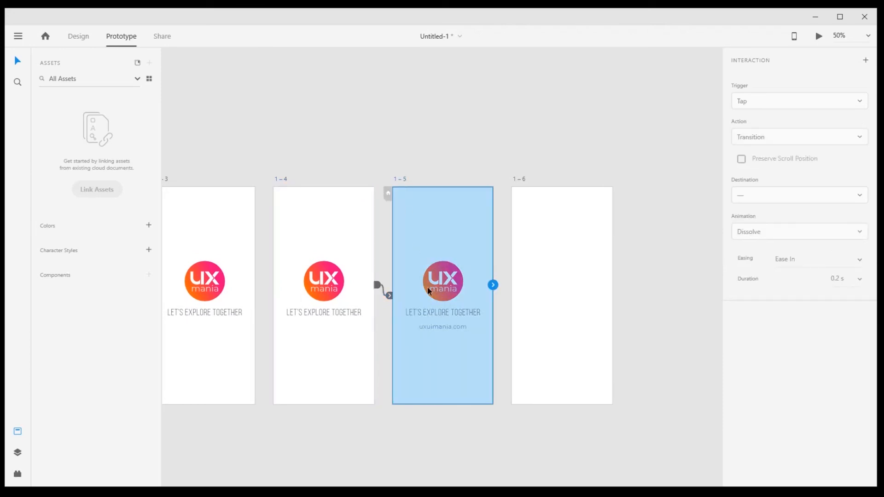
left_click_drag(495, 288, 554, 290)
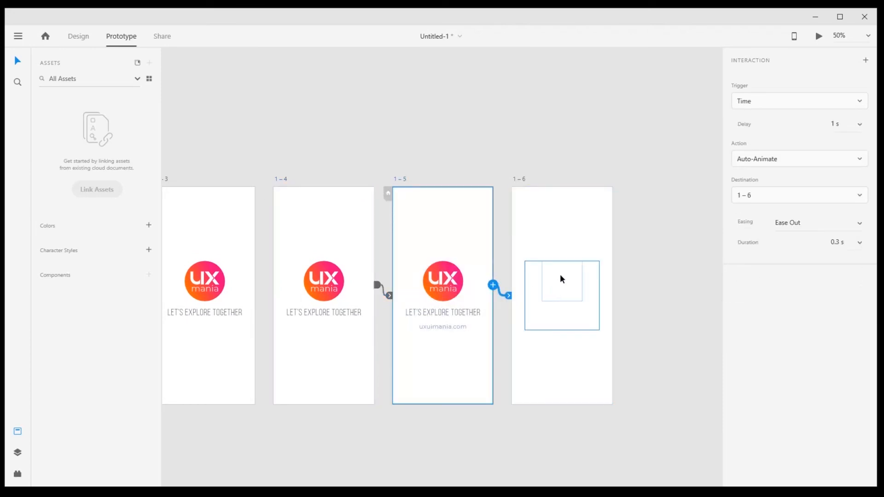
left_click(489, 118)
- Link the last artboard, 1–6, back to artboard 1 so the animation loops
left_click_drag(341, 160, 637, 153)
left_click_drag(329, 182, 374, 182)
scroll(415, 202, "down", 5)
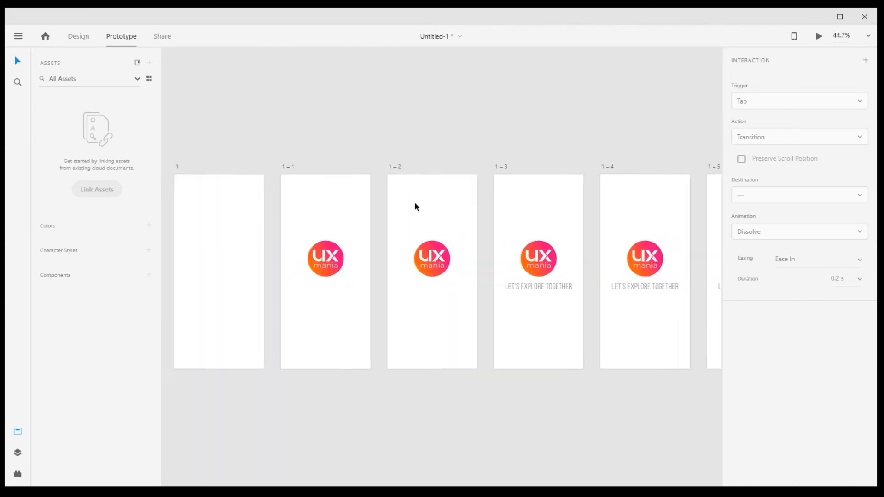
left_click_drag(577, 196, 505, 203)
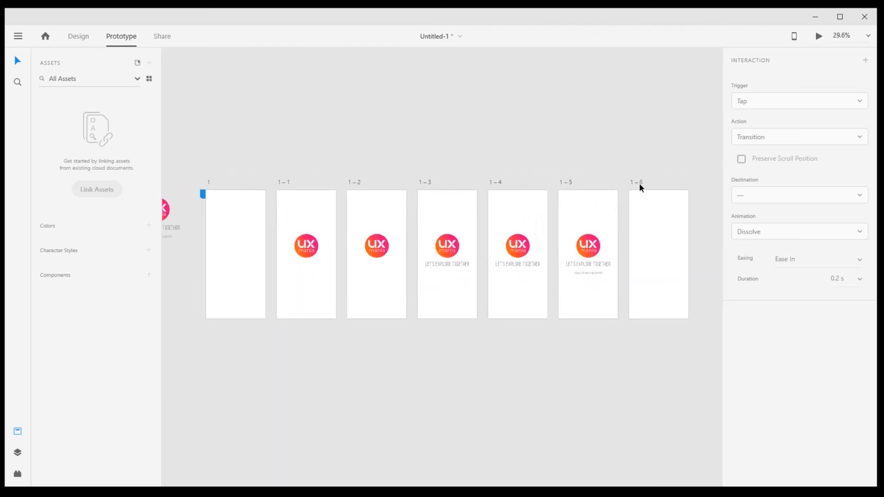
left_click(638, 182)
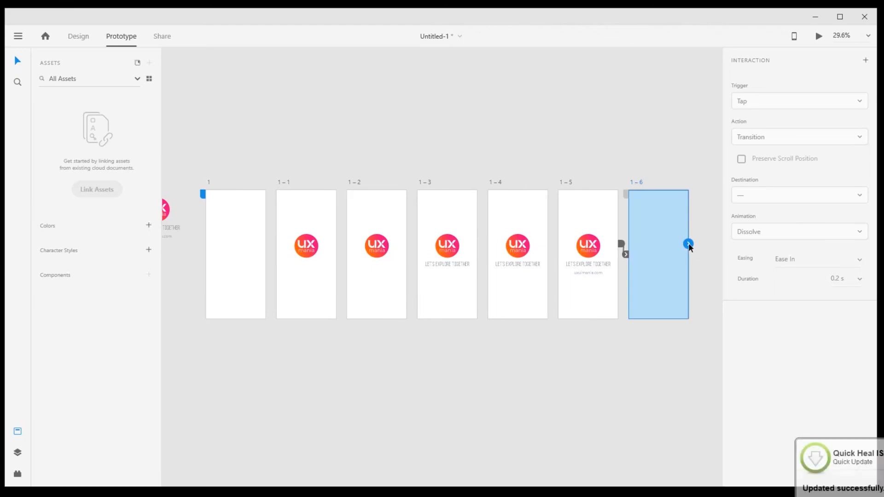
left_click_drag(616, 300, 239, 266)
left_click(302, 387)
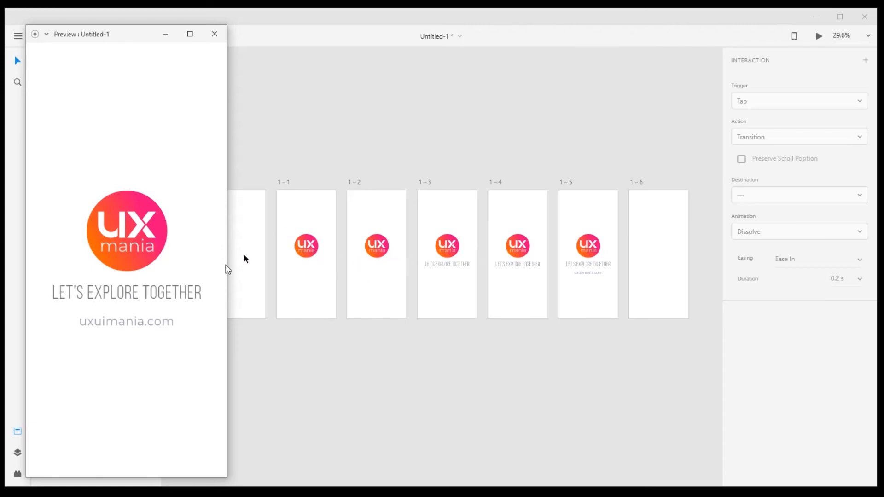
- Close the preview and set the delay of the links from artboards 1–2, 1–3 and 1–4 to 0.2 s
left_click(215, 33)
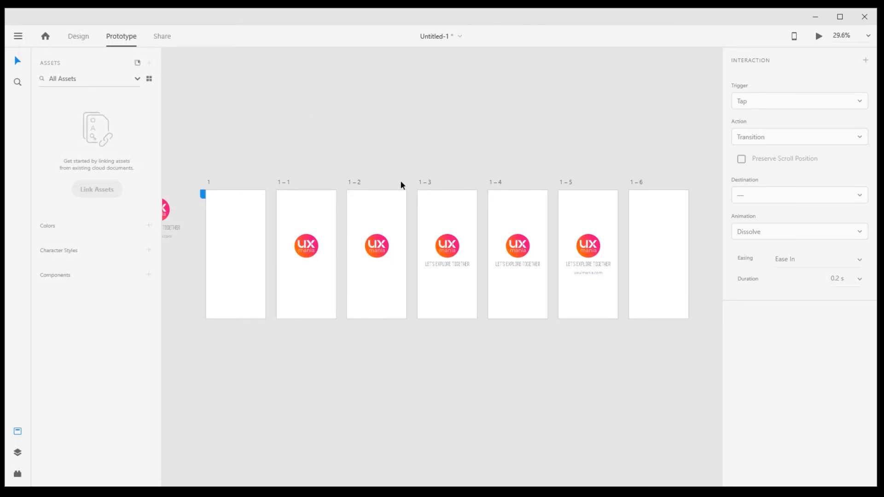
left_click(354, 181)
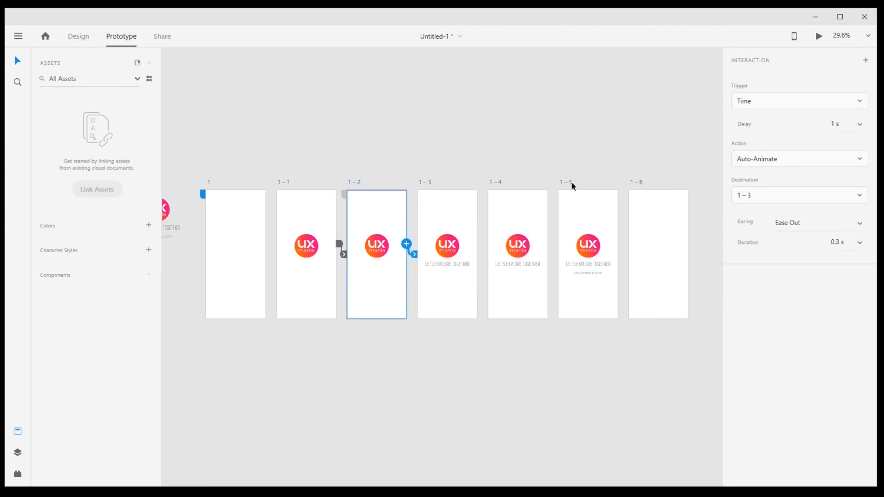
left_click(859, 126)
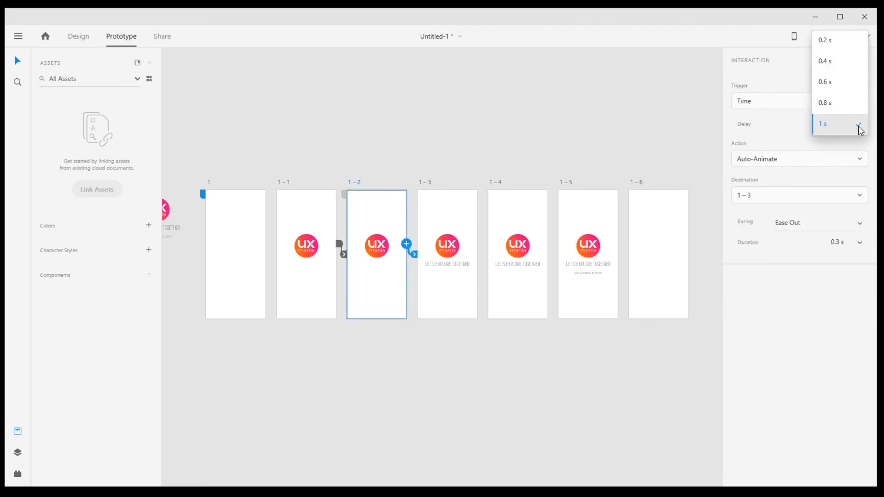
left_click(836, 41)
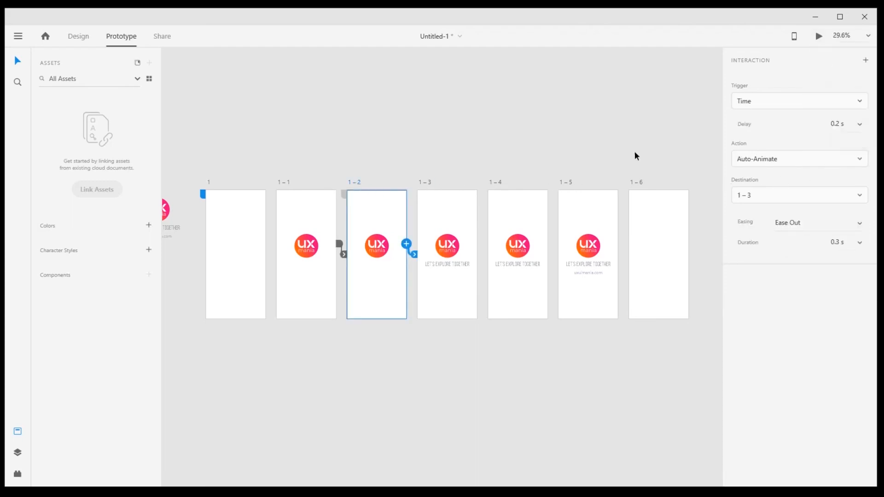
left_click(429, 181)
left_click(859, 125)
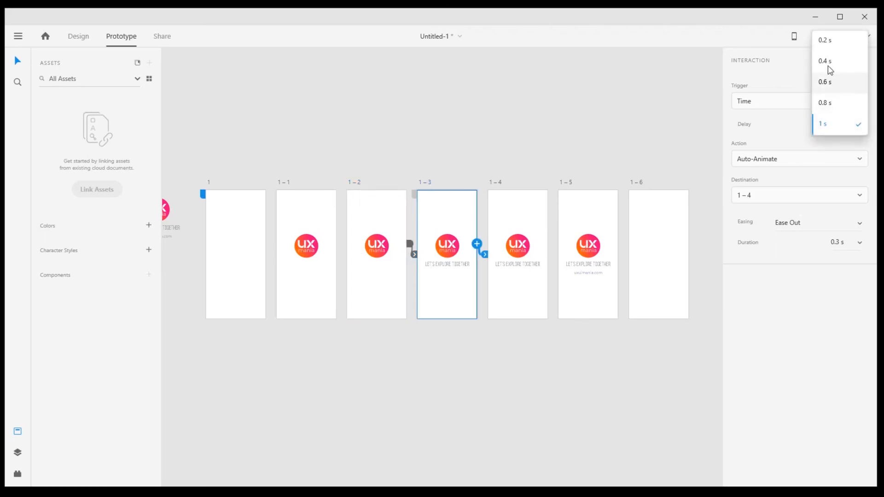
left_click(831, 46)
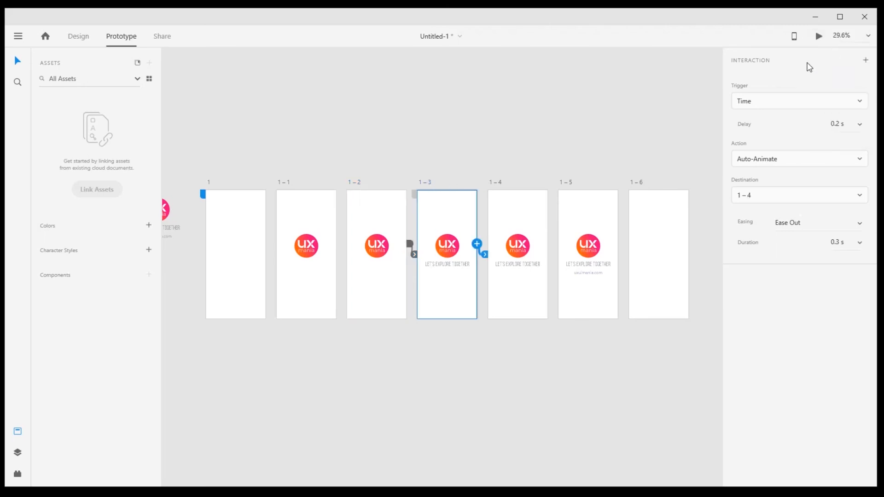
left_click(500, 182)
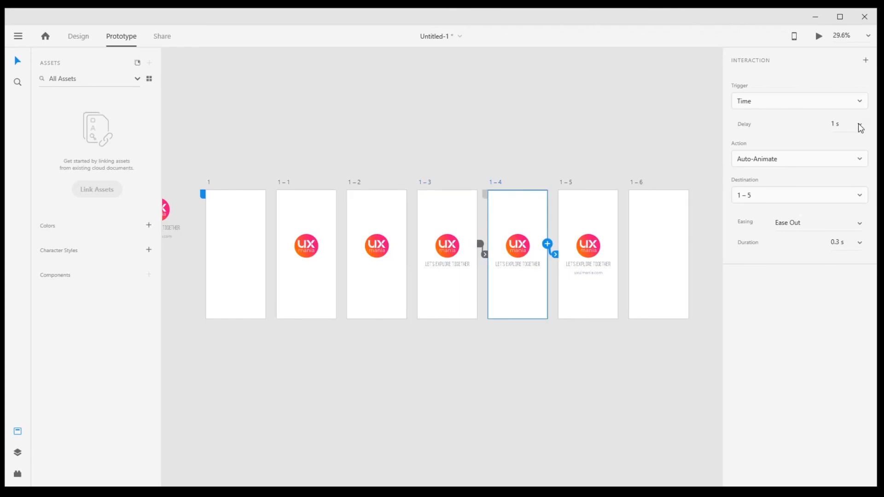
left_click(859, 125)
left_click(832, 42)
- Set the delay of the link from artboard 1–5 to 0.2 s
left_click(569, 181)
left_click(858, 124)
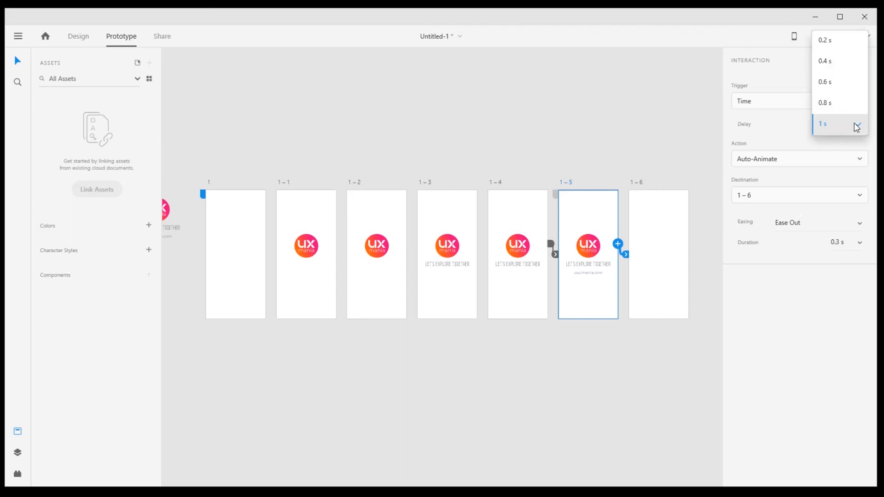
left_click(831, 41)
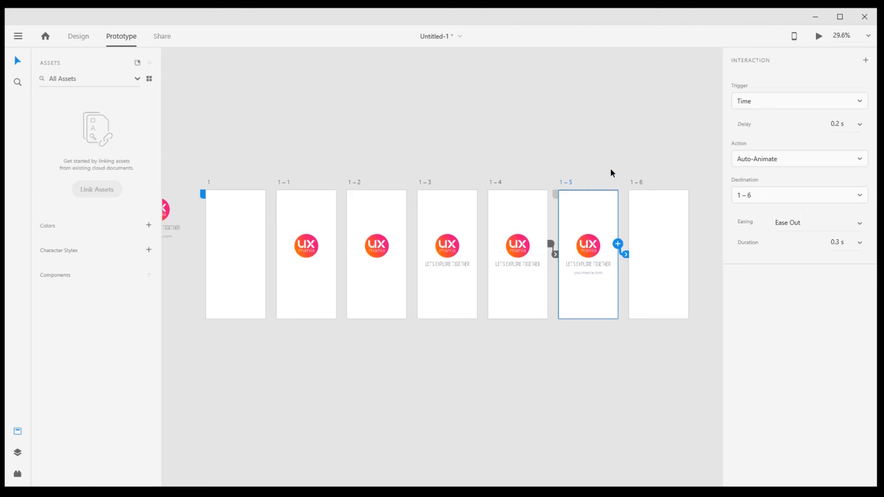
- Set the delay of the link from artboard 1–5 to 1 s and preview the prototype
left_click(859, 125)
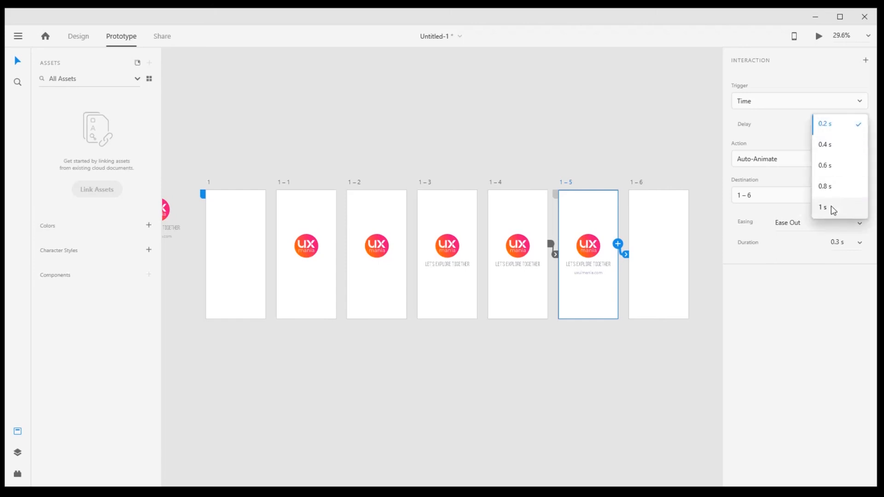
left_click(833, 210)
left_click(599, 144)
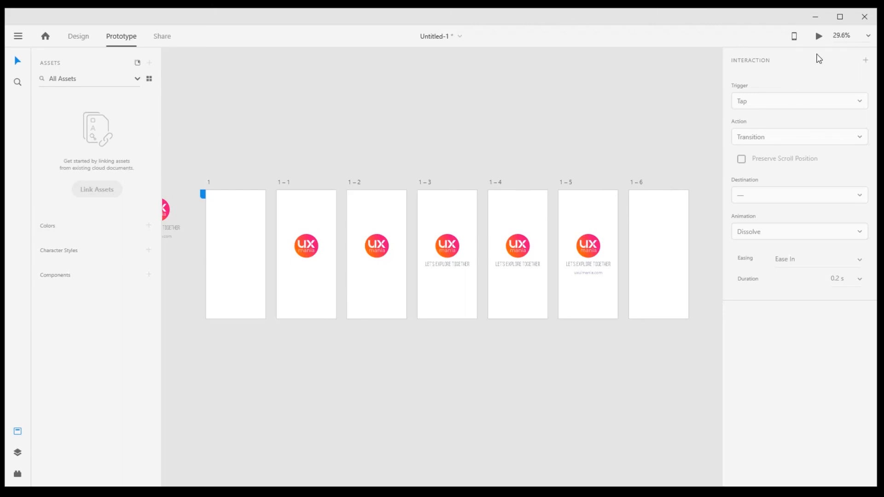
left_click(818, 36)
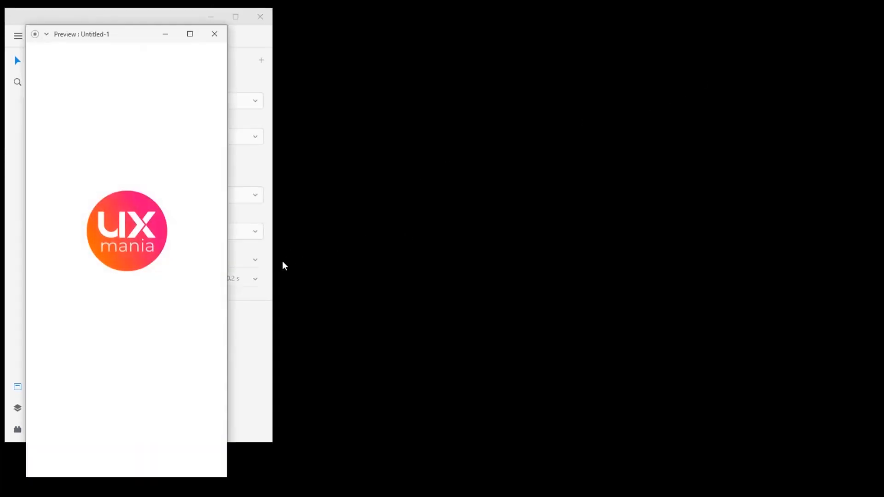